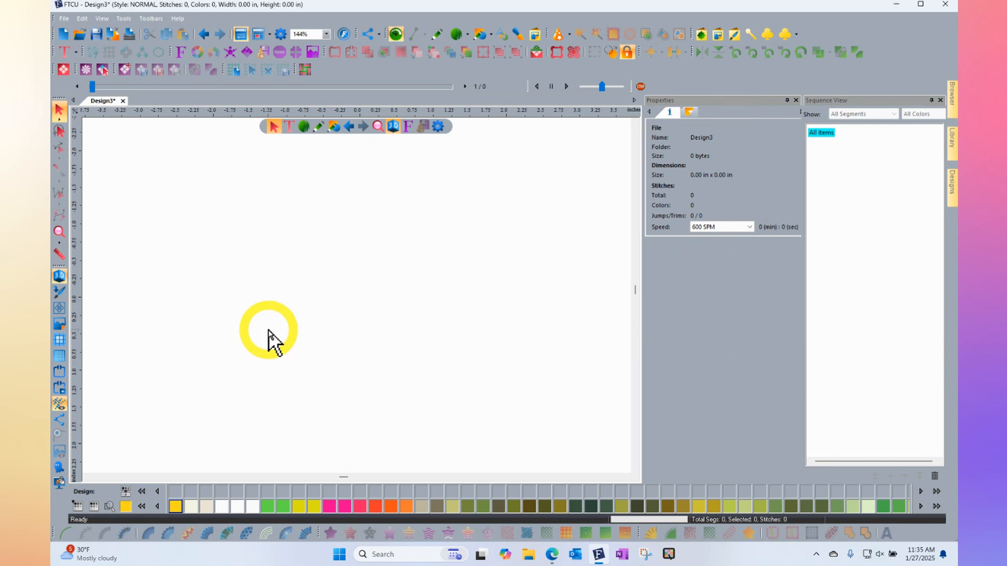
Step: Open the Font Creator and start the Character Generation Wizard, continuing to the TrueType font choice
{"action": "left_click", "coordinate": [75, 53]}
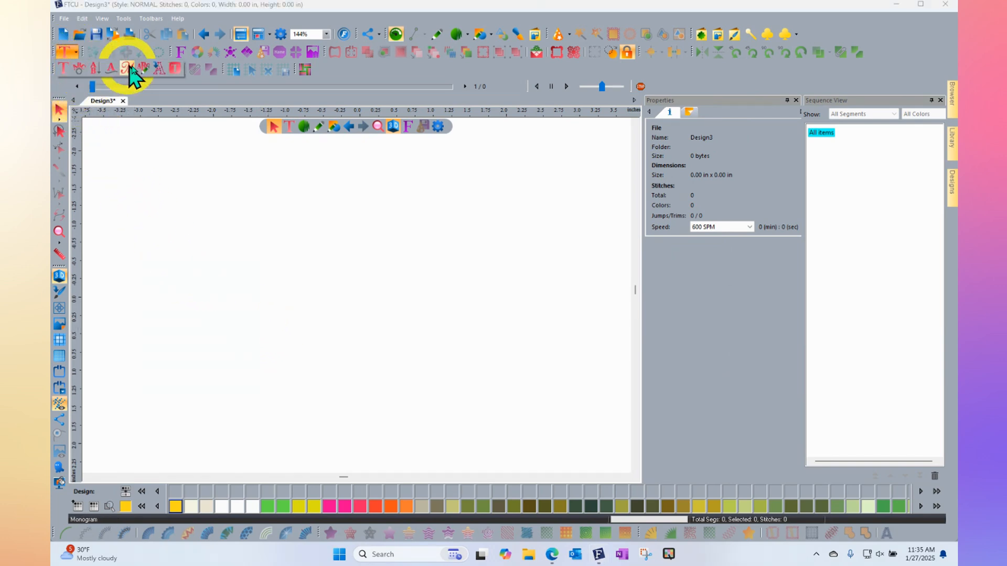
{"action": "left_click", "coordinate": [175, 70]}
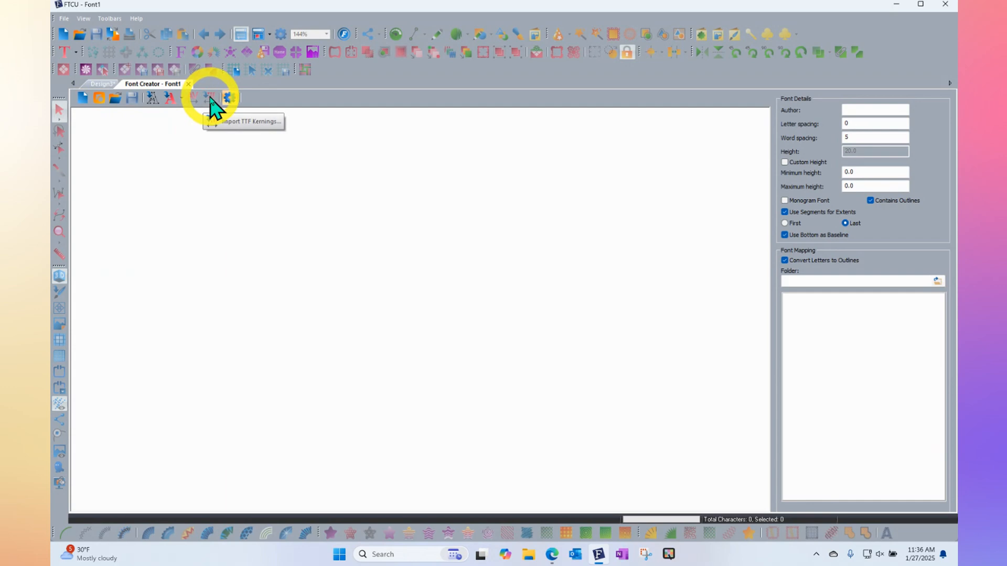
{"action": "left_click", "coordinate": [152, 98]}
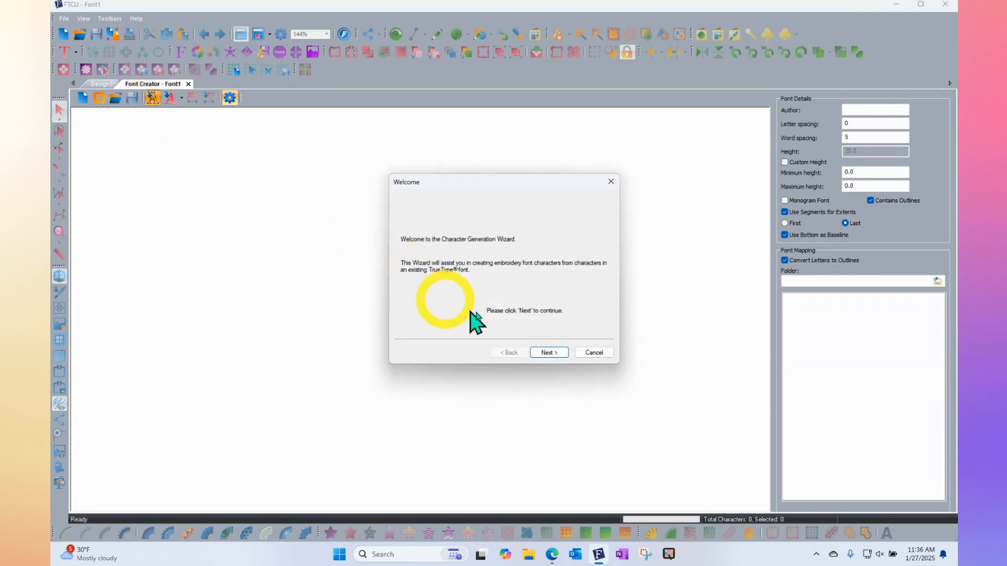
{"action": "left_click_drag", "start_coordinate": [510, 181], "coordinate": [429, 141]}
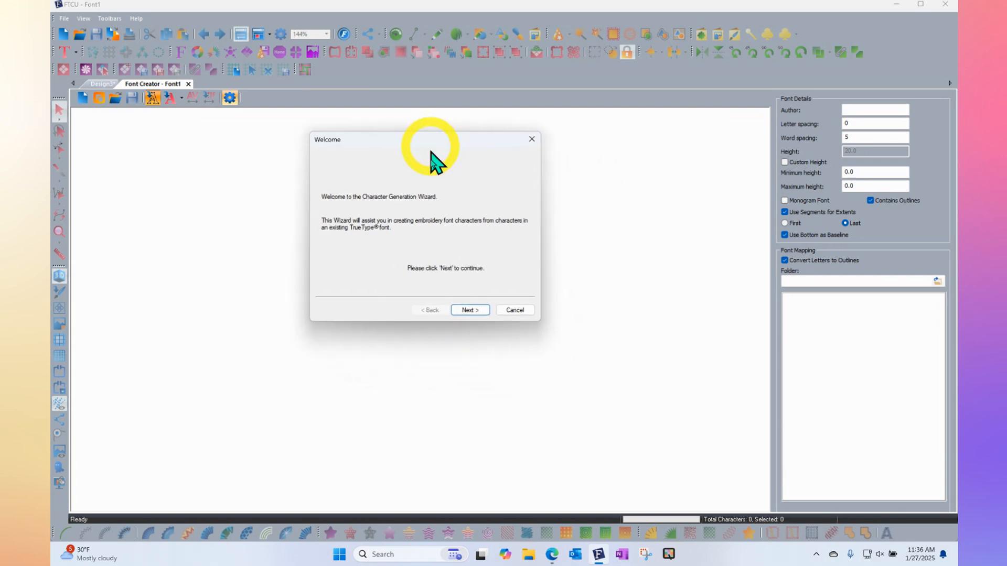
{"action": "left_click", "coordinate": [469, 310]}
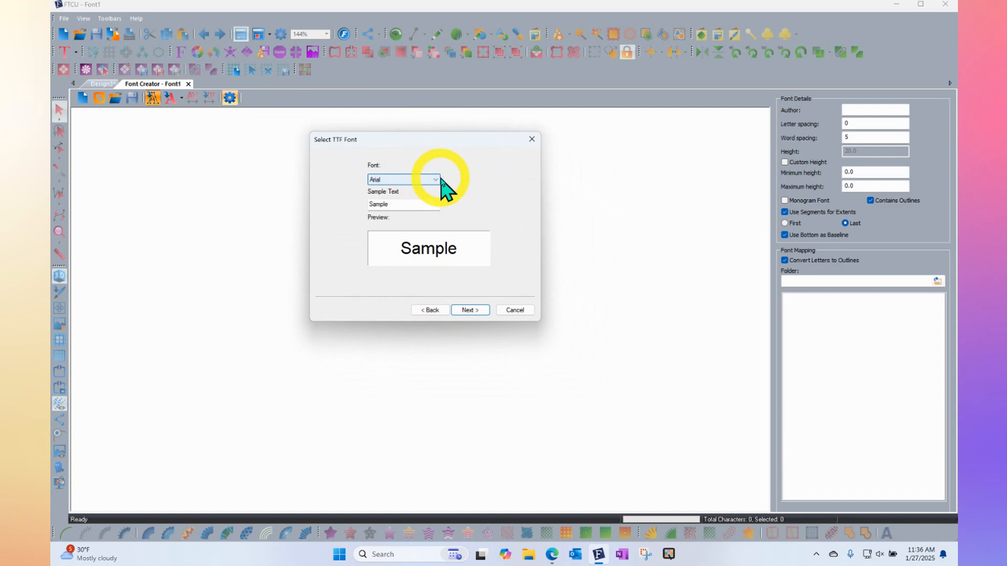
Step: Choose Bauhaus 93 as the source TrueType font and continue to the character selection
{"action": "left_click", "coordinate": [436, 181]}
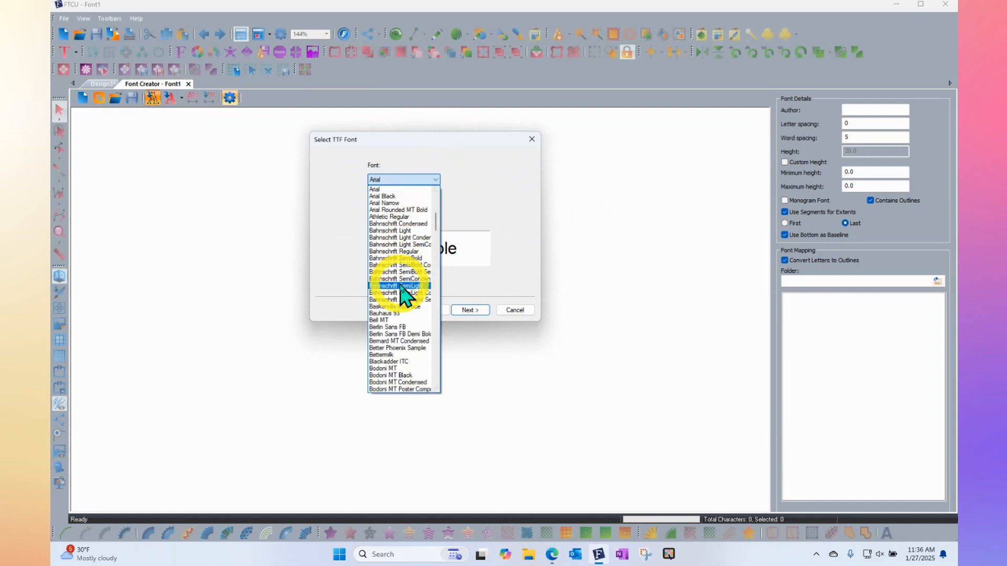
{"action": "scroll", "coordinate": [403, 296], "scroll_direction": "up", "scroll_amount": 3}
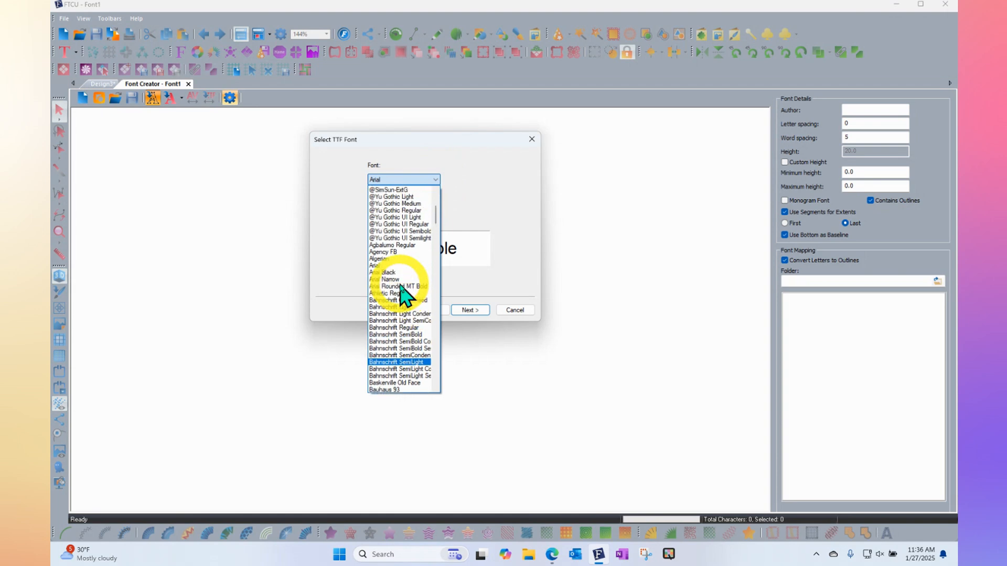
{"action": "scroll", "coordinate": [404, 296], "scroll_direction": "down", "scroll_amount": 4}
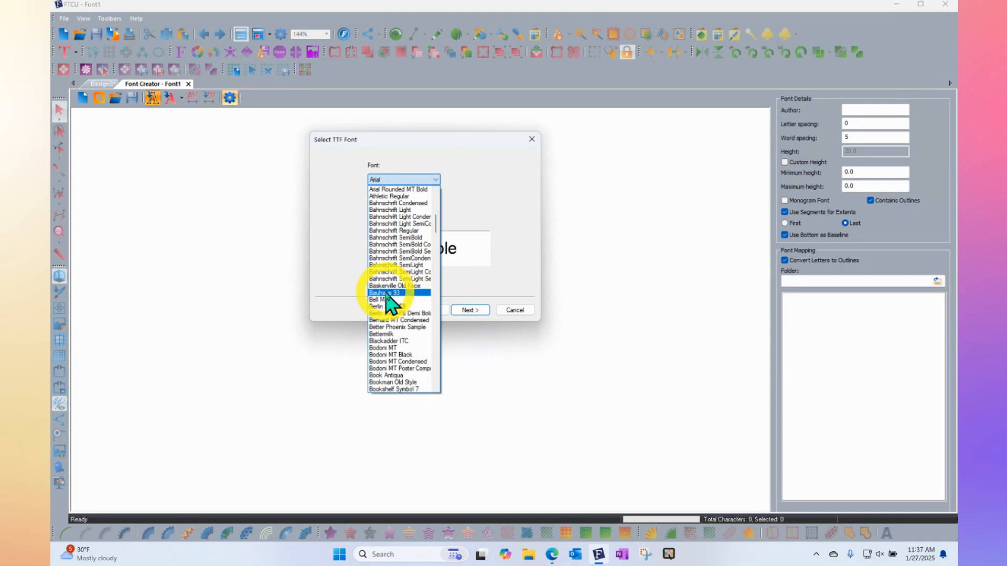
{"action": "left_click", "coordinate": [387, 293]}
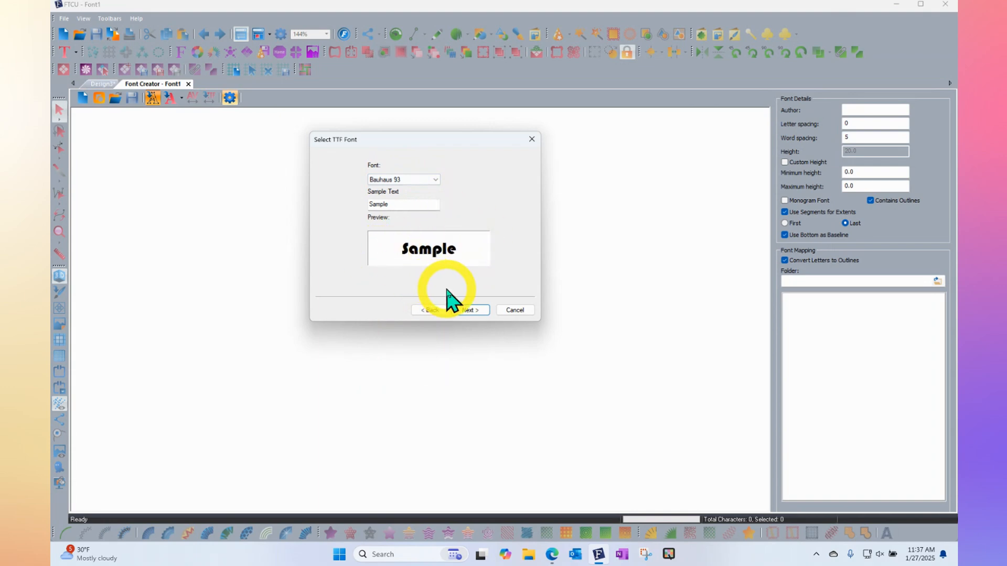
{"action": "left_click", "coordinate": [475, 312]}
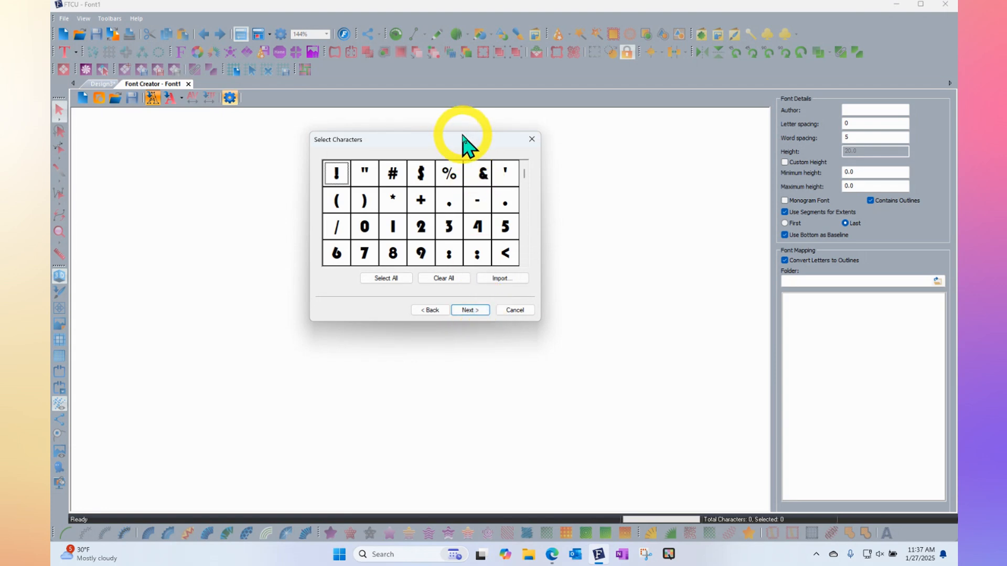
{"action": "left_click", "coordinate": [337, 171]}
{"action": "left_click", "coordinate": [365, 173]}
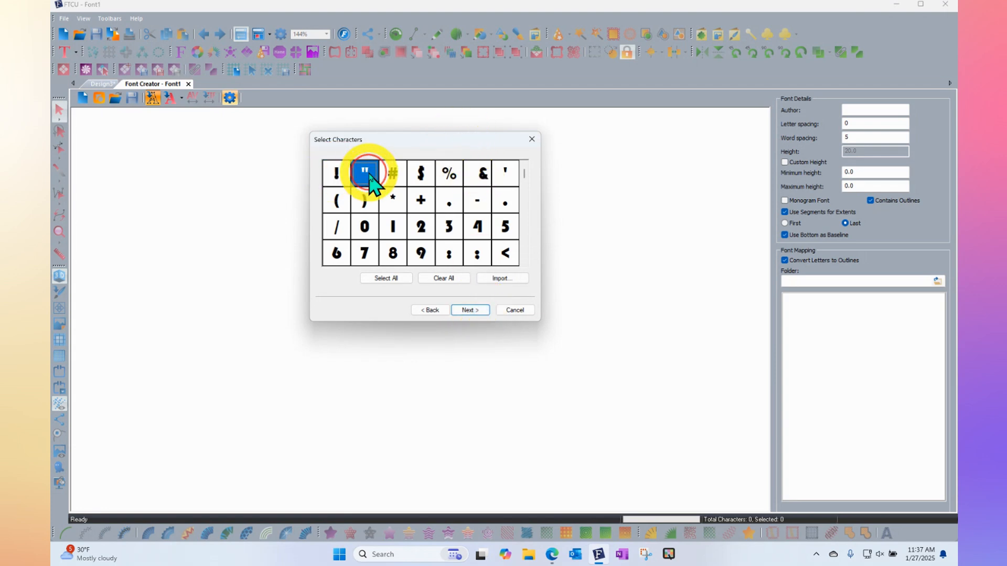
{"action": "left_click", "coordinate": [403, 174]}
{"action": "left_click", "coordinate": [335, 173]}
{"action": "left_click", "coordinate": [364, 174]}
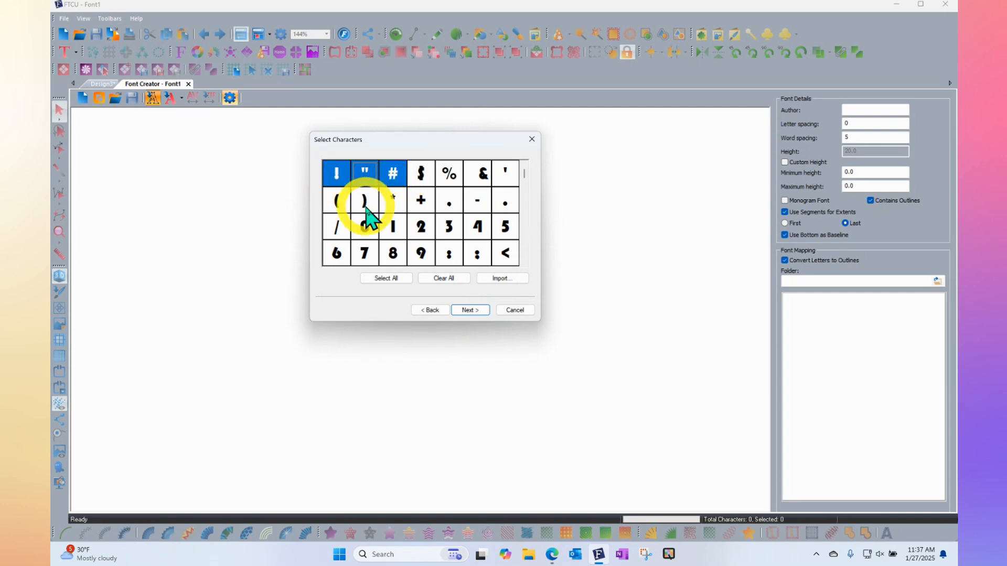
{"action": "left_click", "coordinate": [335, 169]}
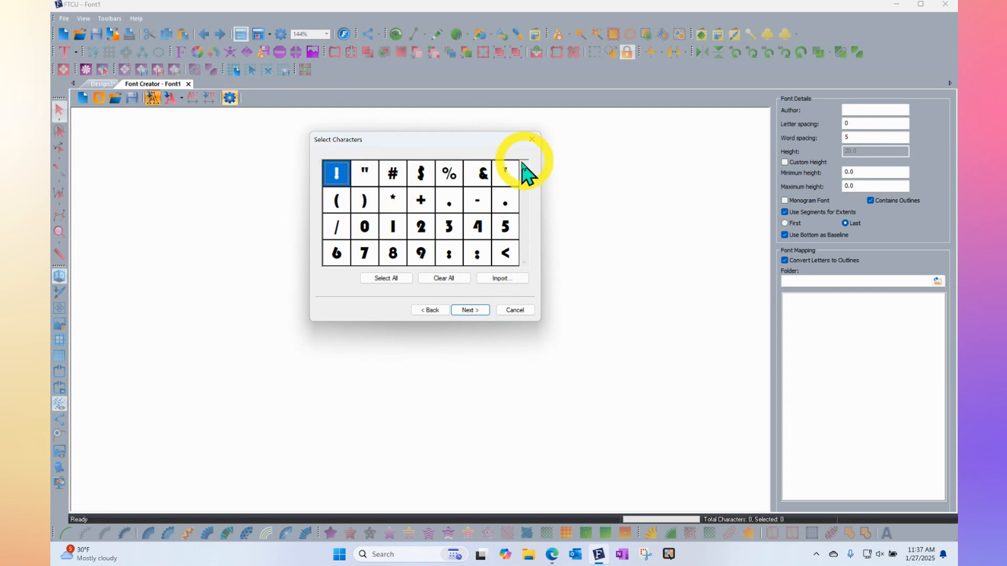
{"action": "left_click", "coordinate": [507, 172]}
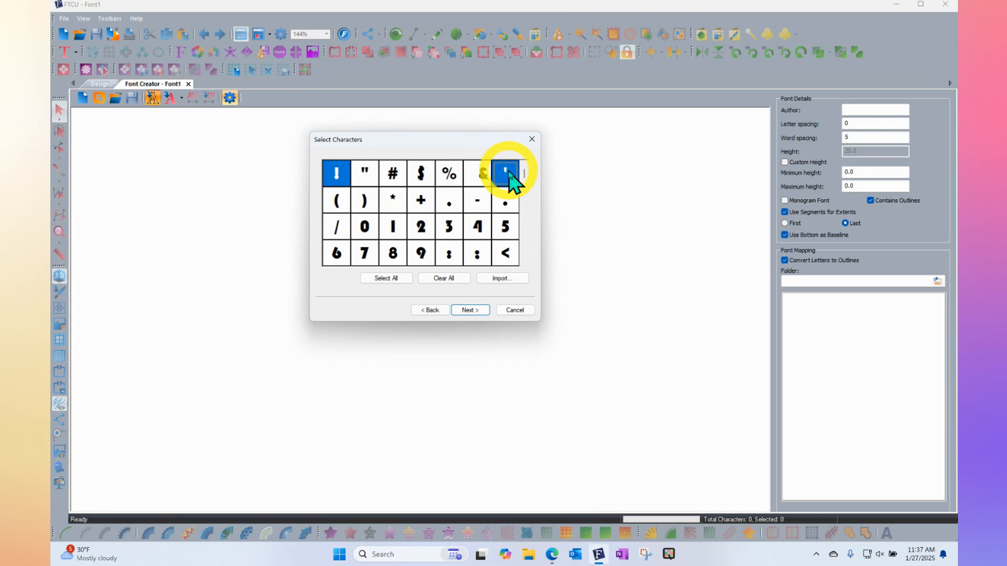
{"action": "left_click", "coordinate": [336, 176], "text": "shift"}
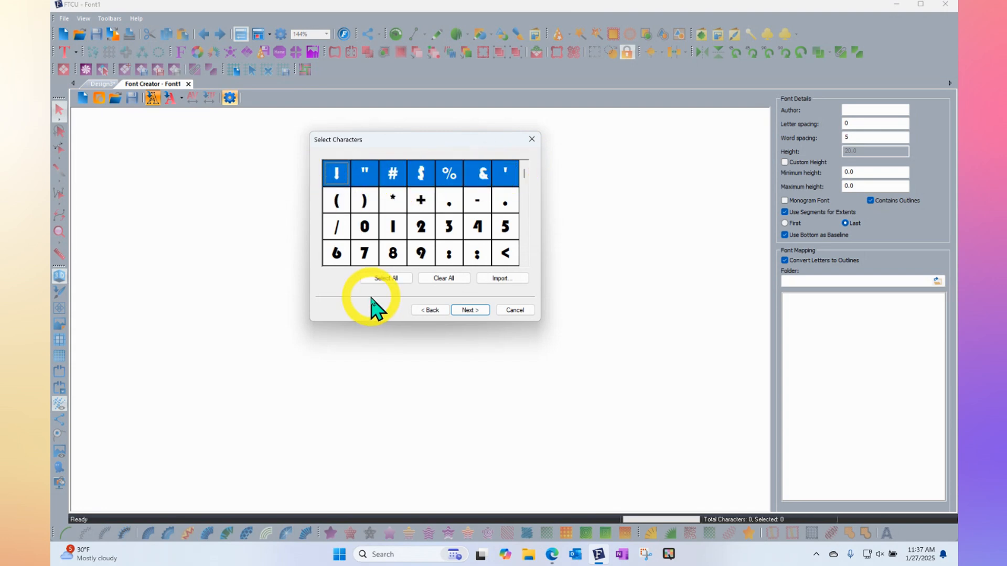
Step: Select all characters from ! through ~, and add the ¢ and £ symbols to the selection
{"action": "left_click", "coordinate": [335, 180]}
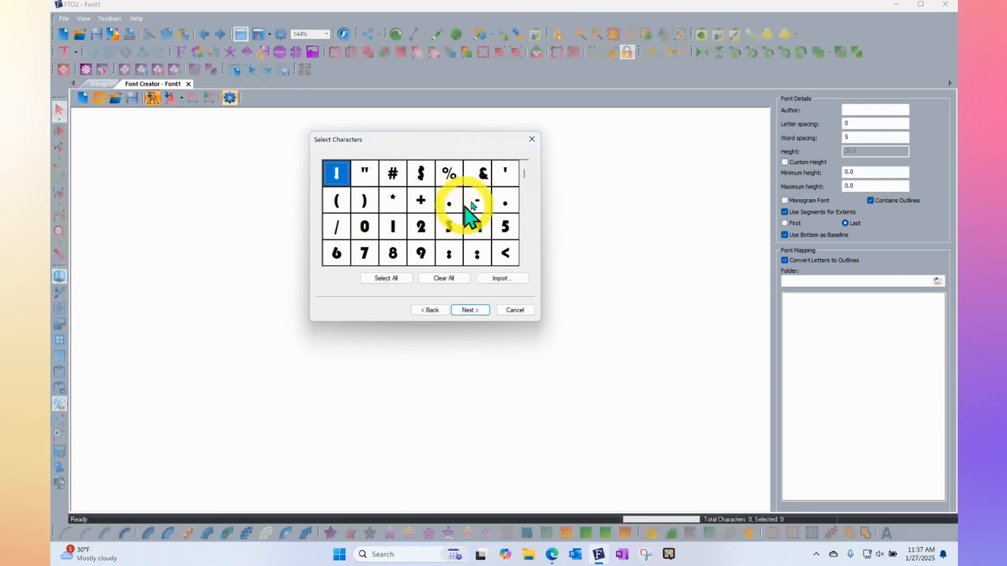
{"action": "scroll", "coordinate": [467, 226], "scroll_direction": "down", "scroll_amount": 1}
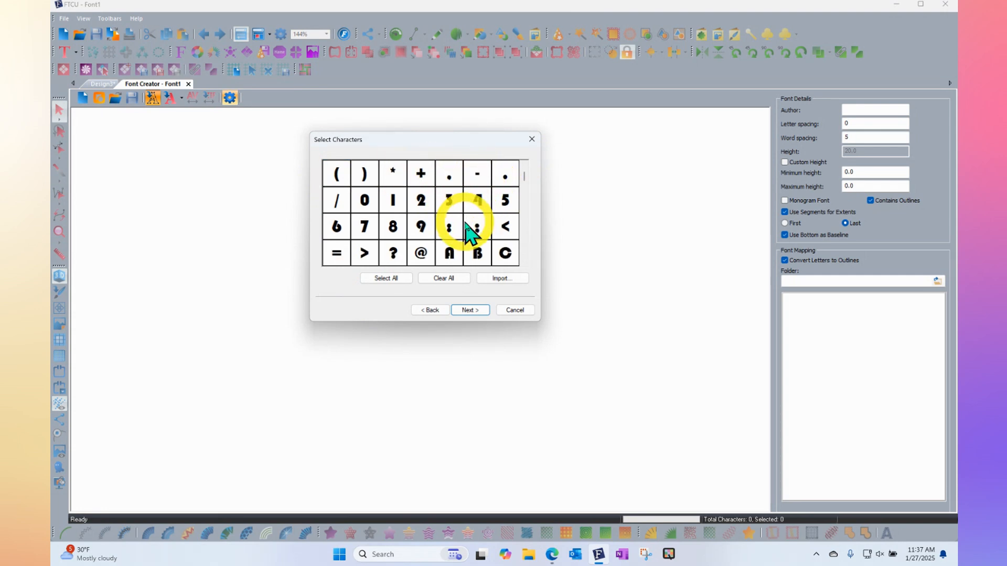
{"action": "scroll", "coordinate": [471, 194], "scroll_direction": "down", "scroll_amount": 1}
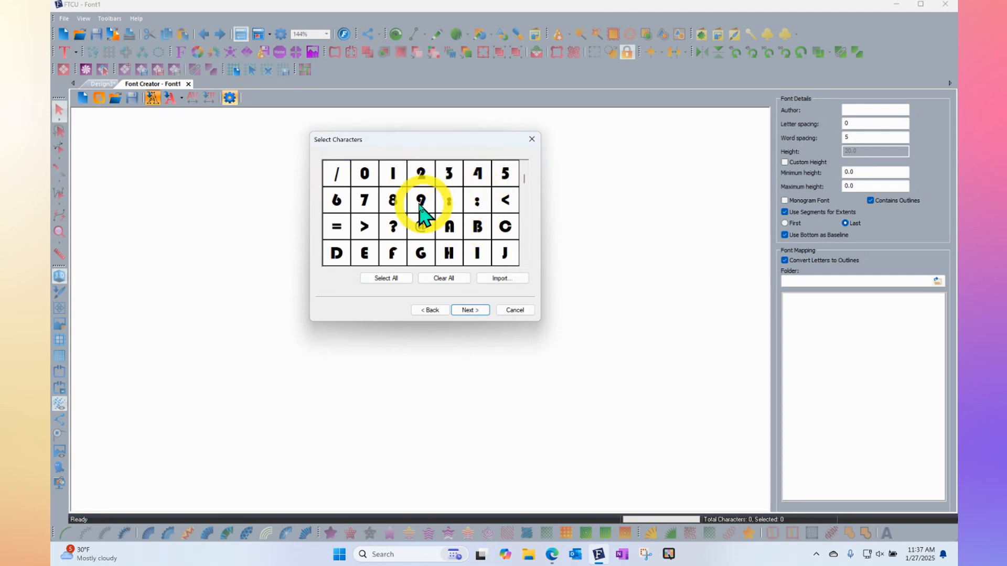
{"action": "scroll", "coordinate": [451, 242], "scroll_direction": "down", "scroll_amount": 1}
{"action": "scroll", "coordinate": [462, 241], "scroll_direction": "down", "scroll_amount": 2}
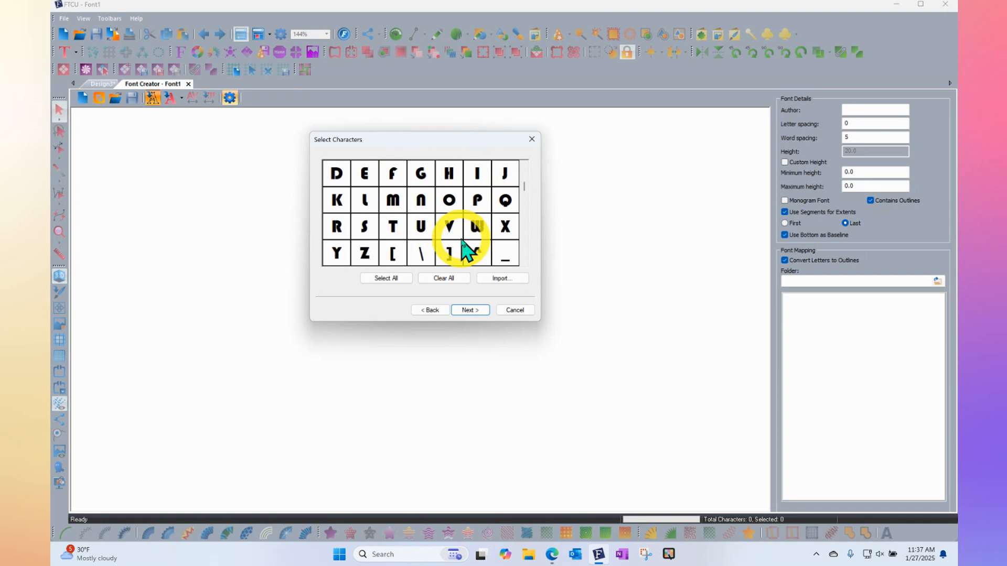
{"action": "scroll", "coordinate": [467, 252], "scroll_direction": "down", "scroll_amount": 4}
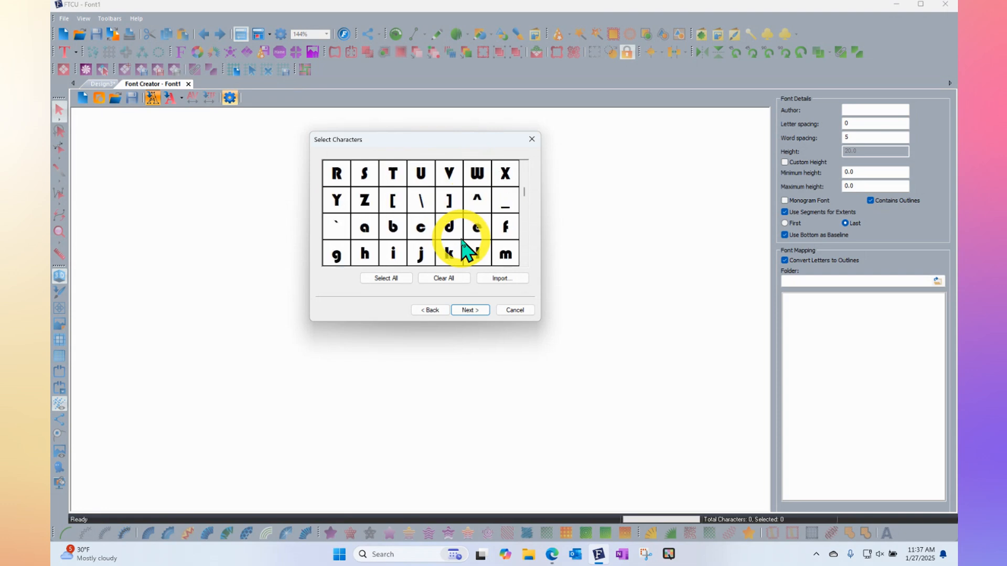
{"action": "scroll", "coordinate": [467, 252], "scroll_direction": "down", "scroll_amount": 2}
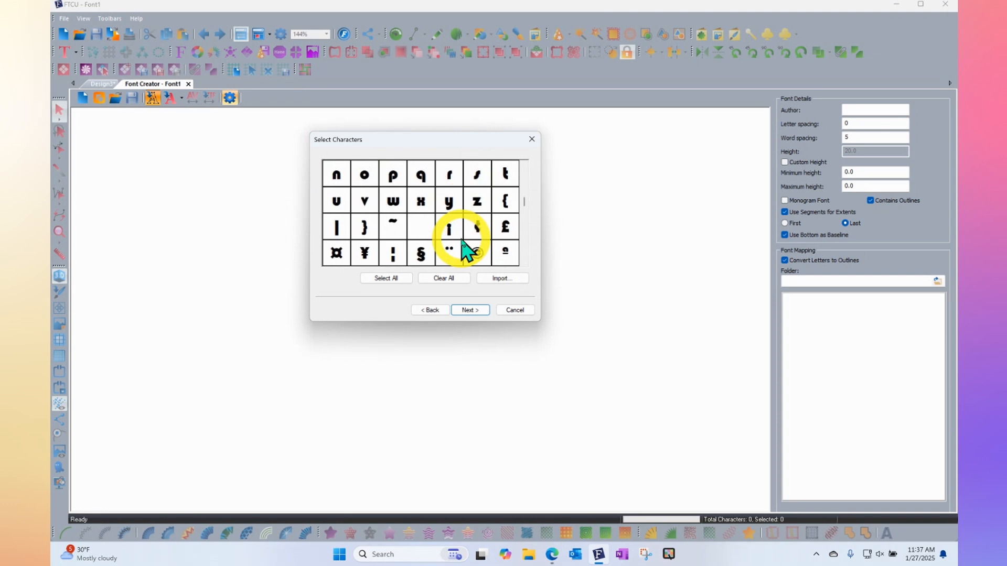
{"action": "scroll", "coordinate": [464, 239], "scroll_direction": "down", "scroll_amount": 8}
{"action": "scroll", "coordinate": [464, 239], "scroll_direction": "down", "scroll_amount": 5}
{"action": "scroll", "coordinate": [464, 241], "scroll_direction": "down", "scroll_amount": 2}
{"action": "scroll", "coordinate": [464, 241], "scroll_direction": "up", "scroll_amount": 5}
{"action": "scroll", "coordinate": [464, 242], "scroll_direction": "up", "scroll_amount": 7}
{"action": "scroll", "coordinate": [464, 242], "scroll_direction": "up", "scroll_amount": 2}
{"action": "scroll", "coordinate": [461, 236], "scroll_direction": "up", "scroll_amount": 1}
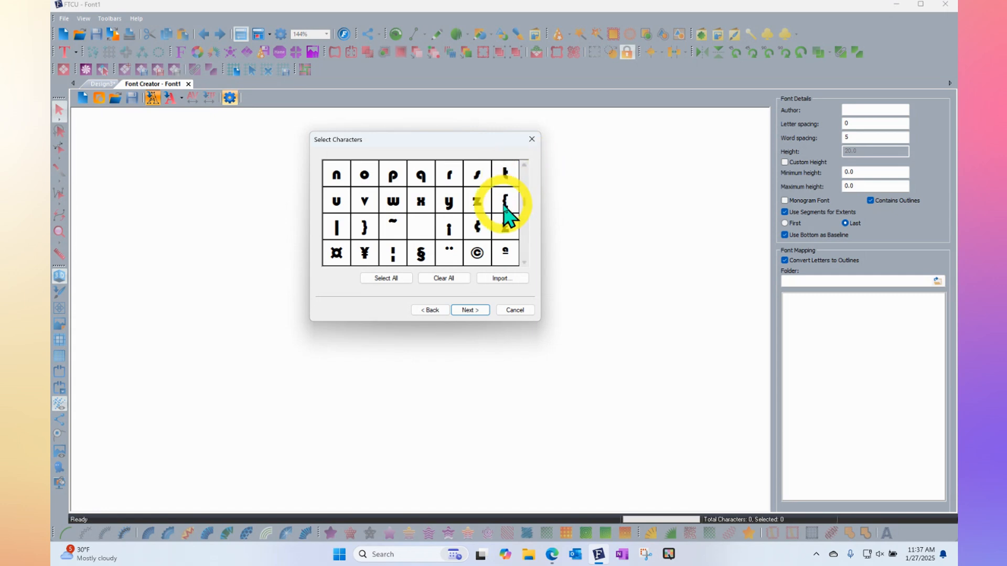
{"action": "left_click", "coordinate": [387, 226], "text": "shift"}
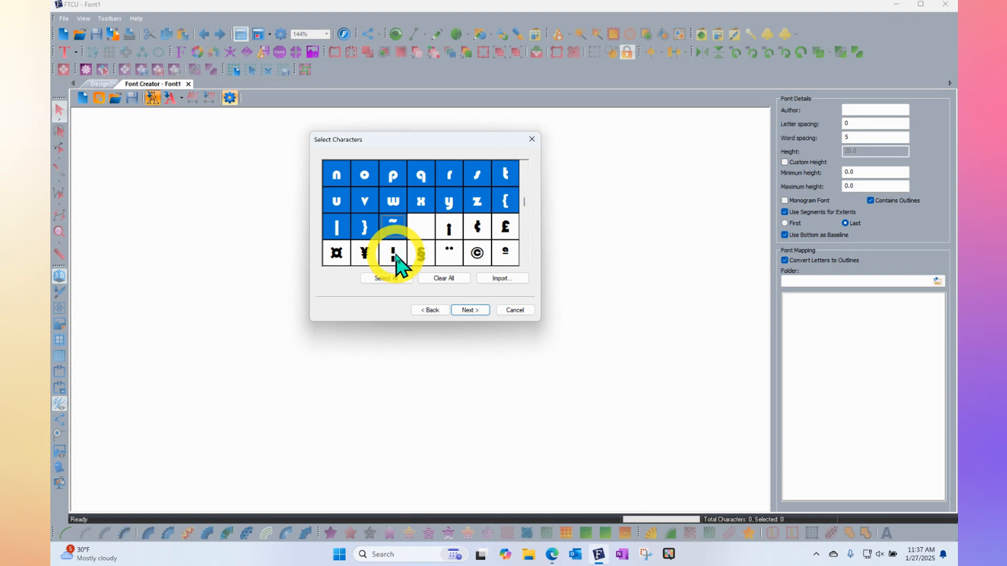
{"action": "left_click", "coordinate": [477, 226], "text": "ctrl"}
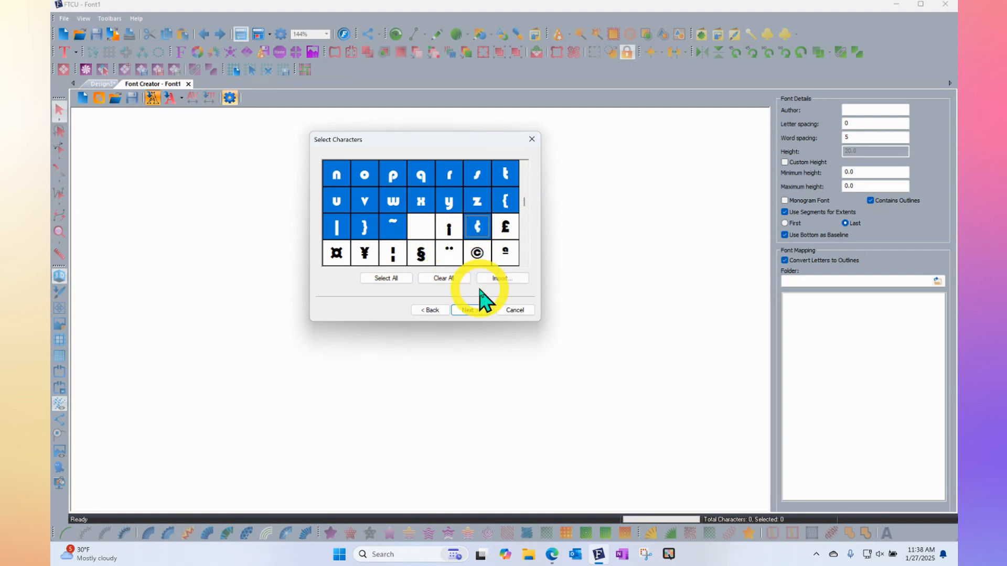
{"action": "left_click", "coordinate": [506, 226], "text": "ctrl"}
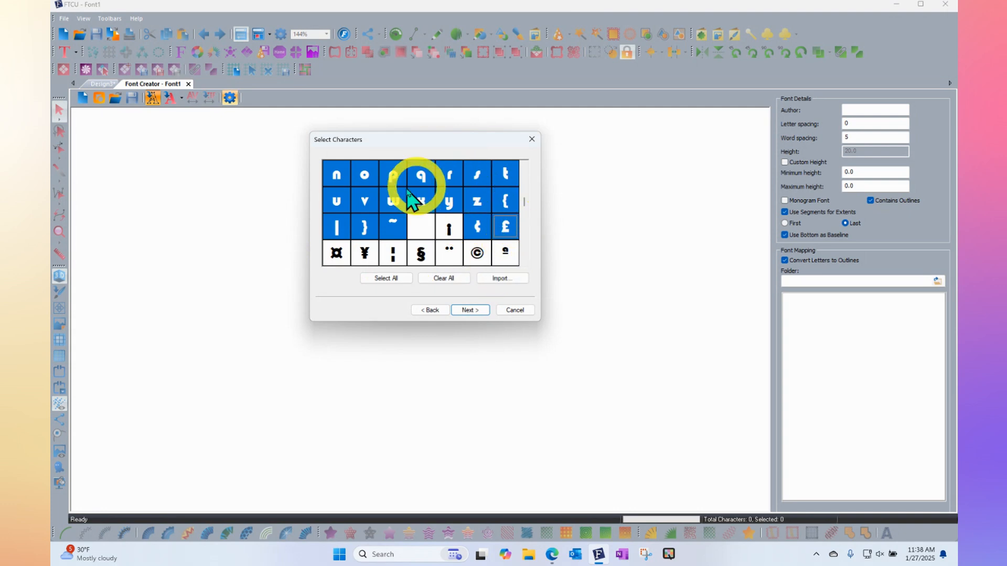
Step: Generate the selected characters with Create Embroidery Segments, Include Artwork and Create Extents Box enabled
{"action": "left_click", "coordinate": [478, 315]}
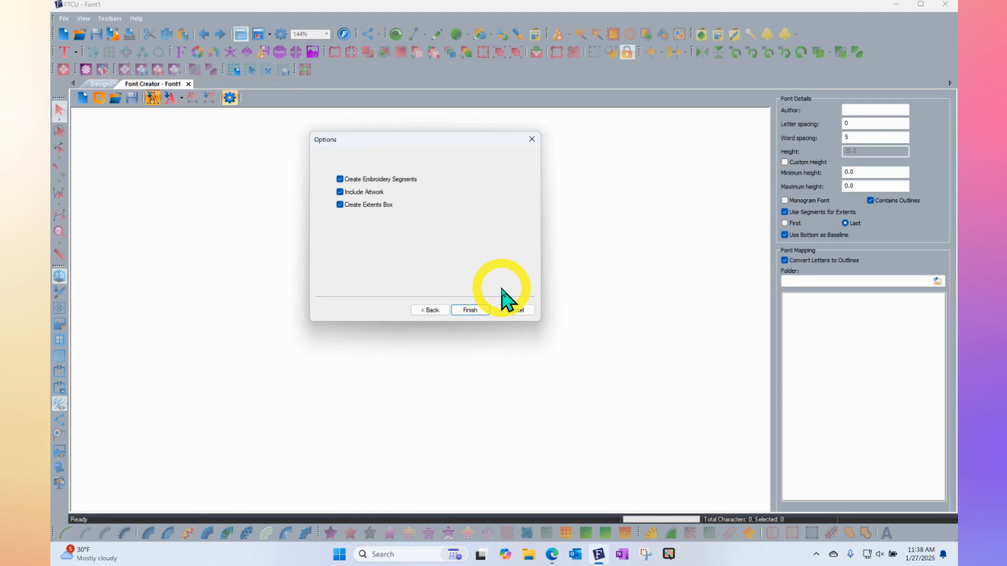
{"action": "left_click", "coordinate": [367, 206]}
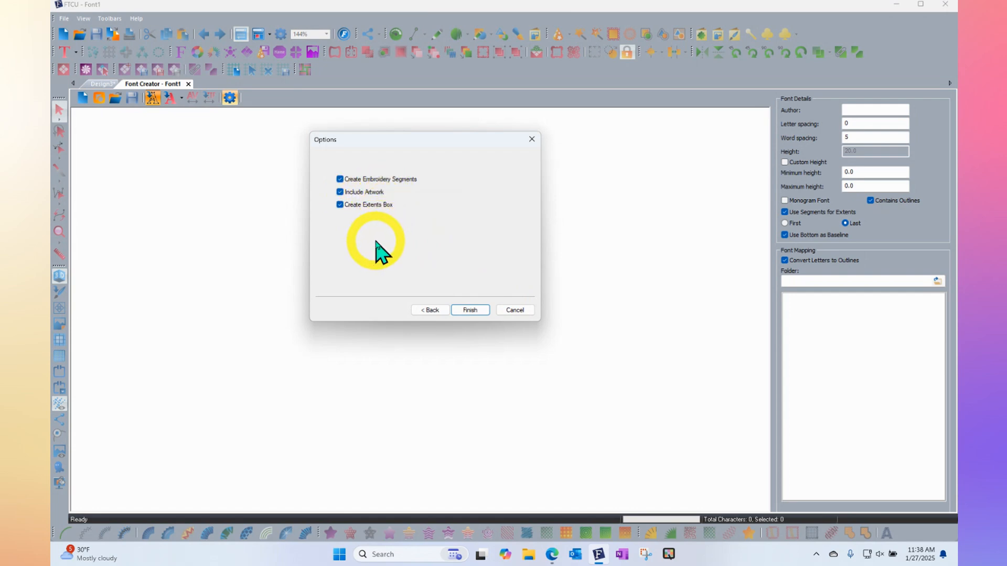
{"action": "left_click", "coordinate": [476, 311]}
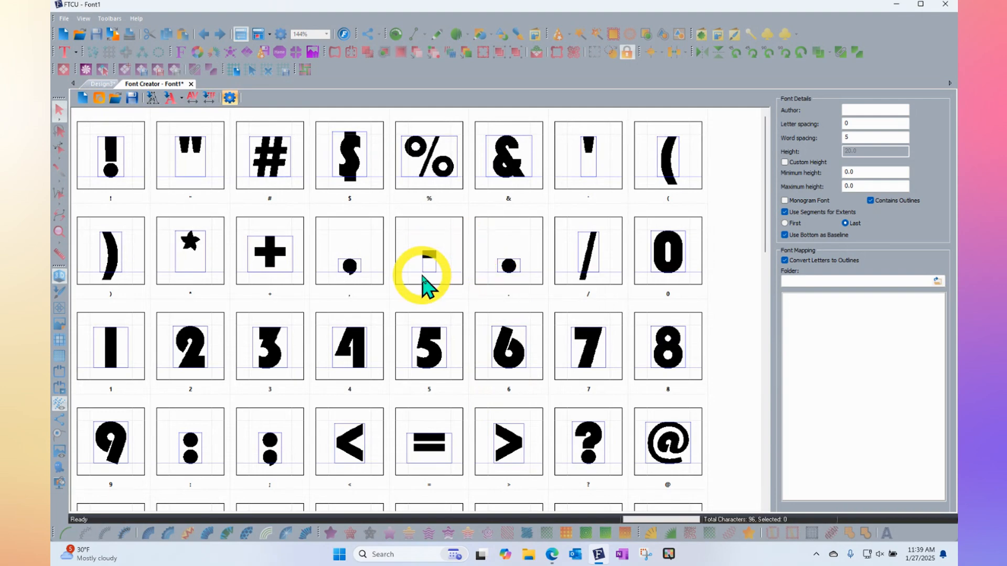
Step: Examine the full set of generated embroidery characters, including symbols, numbers, and upper- and lowercase letters
{"action": "scroll", "coordinate": [424, 285], "scroll_direction": "down", "scroll_amount": 2}
{"action": "scroll", "coordinate": [428, 286], "scroll_direction": "down", "scroll_amount": 5}
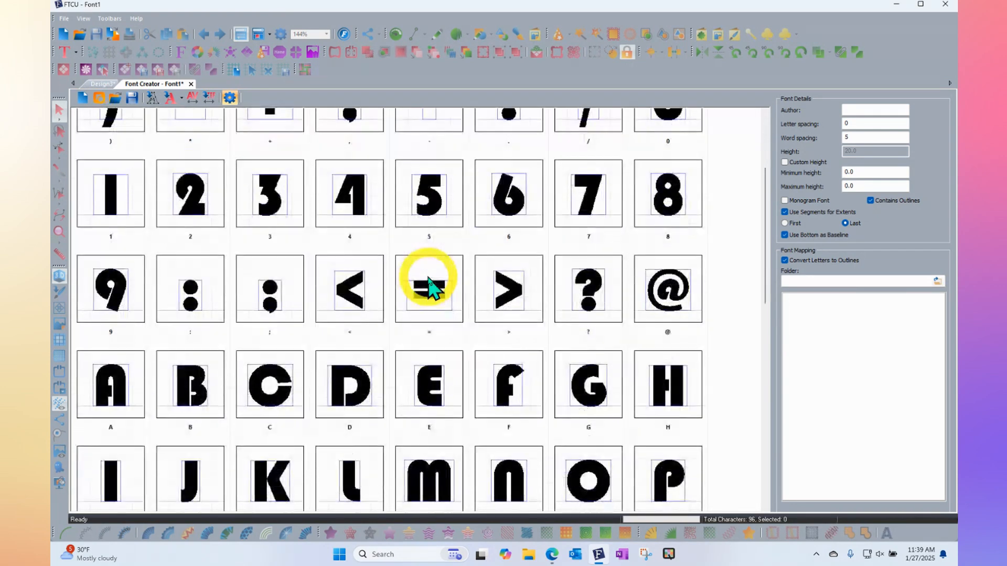
{"action": "scroll", "coordinate": [429, 286], "scroll_direction": "down", "scroll_amount": 3}
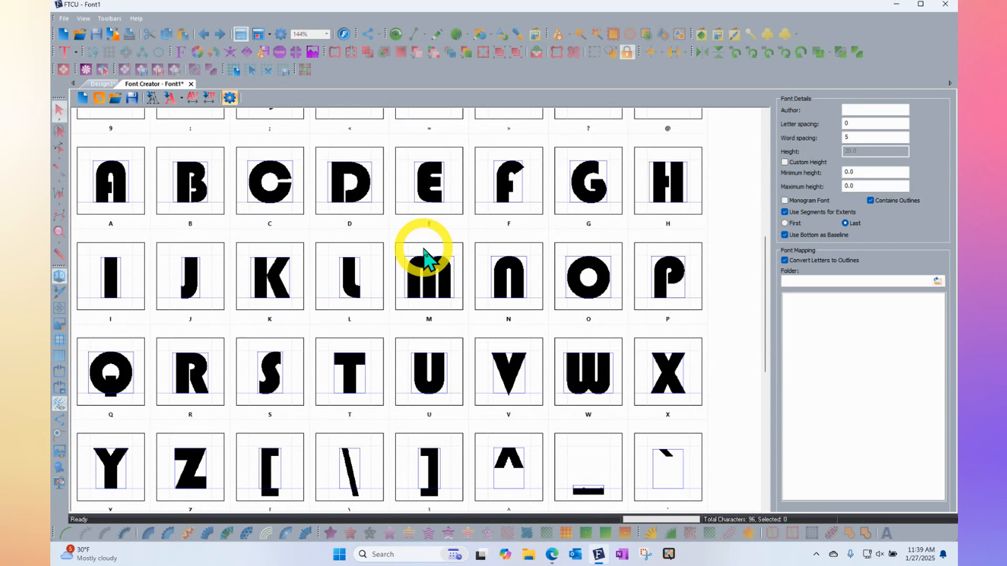
{"action": "scroll", "coordinate": [424, 251], "scroll_direction": "down", "scroll_amount": 6}
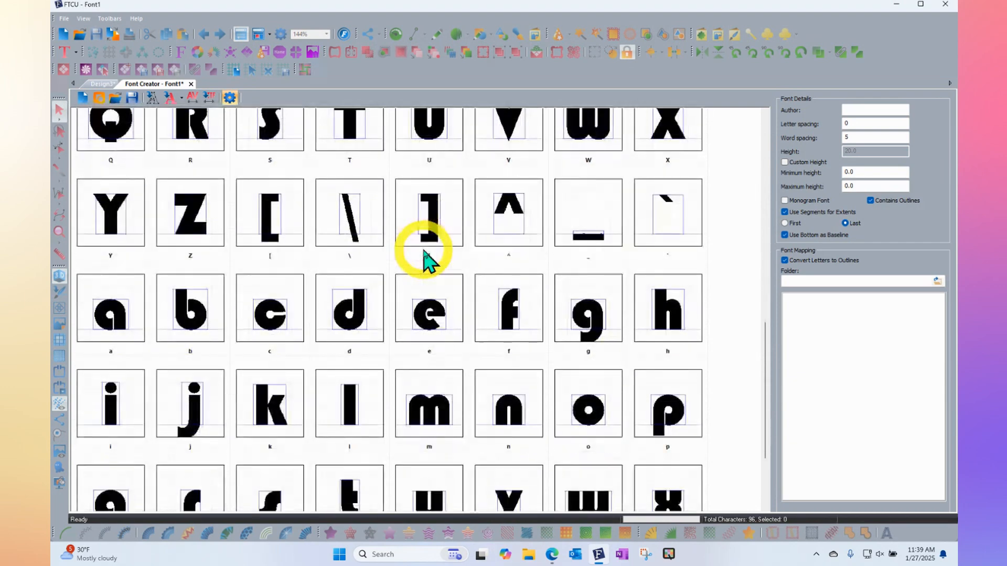
{"action": "scroll", "coordinate": [424, 250], "scroll_direction": "down", "scroll_amount": 3}
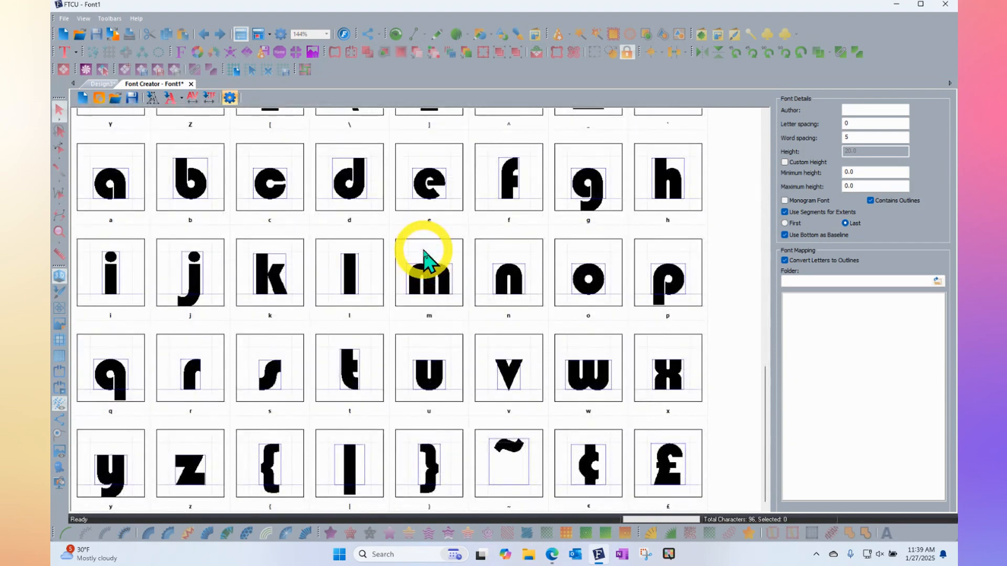
{"action": "scroll", "coordinate": [423, 257], "scroll_direction": "up", "scroll_amount": 11}
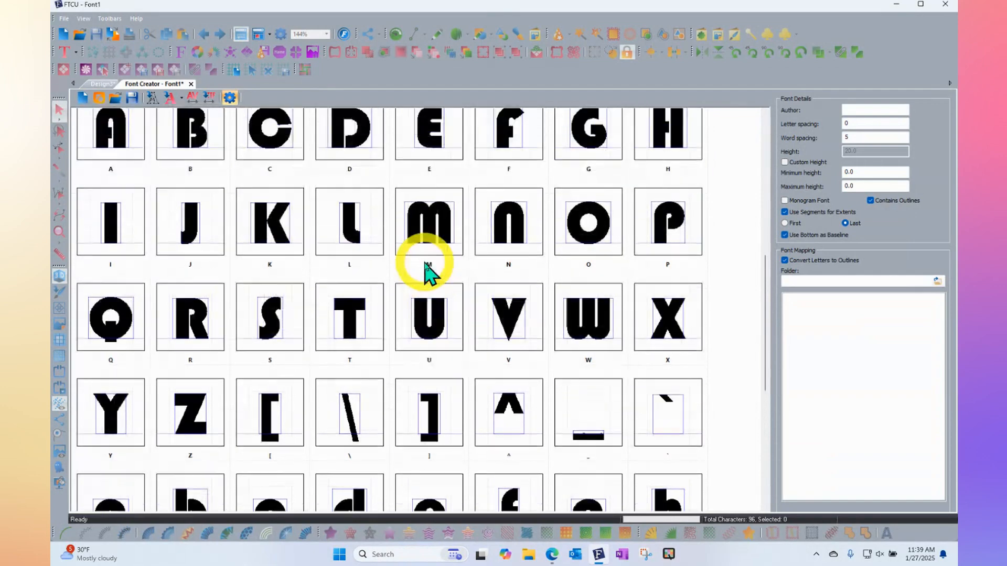
{"action": "scroll", "coordinate": [425, 273], "scroll_direction": "up", "scroll_amount": 4}
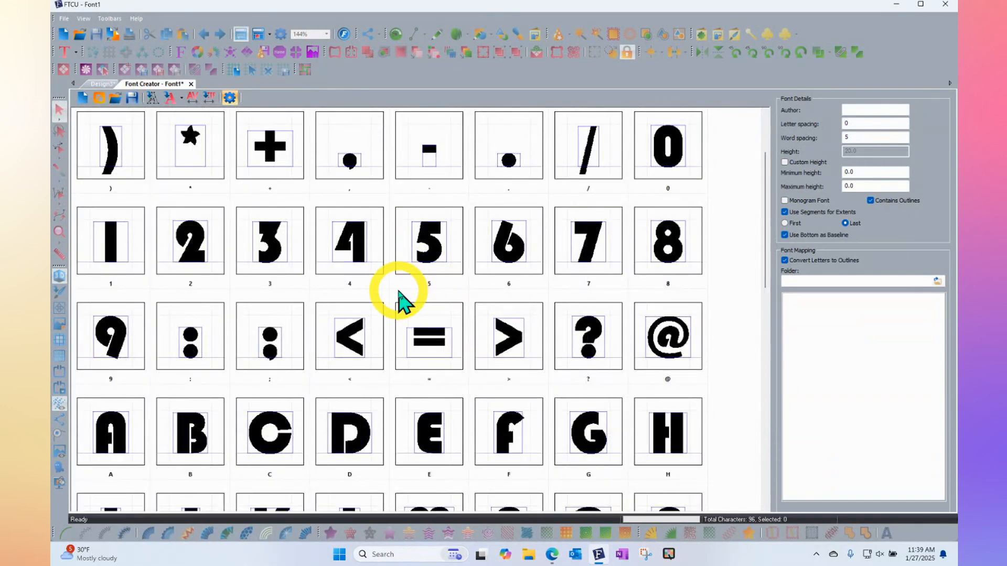
{"action": "scroll", "coordinate": [399, 296], "scroll_direction": "up", "scroll_amount": 2}
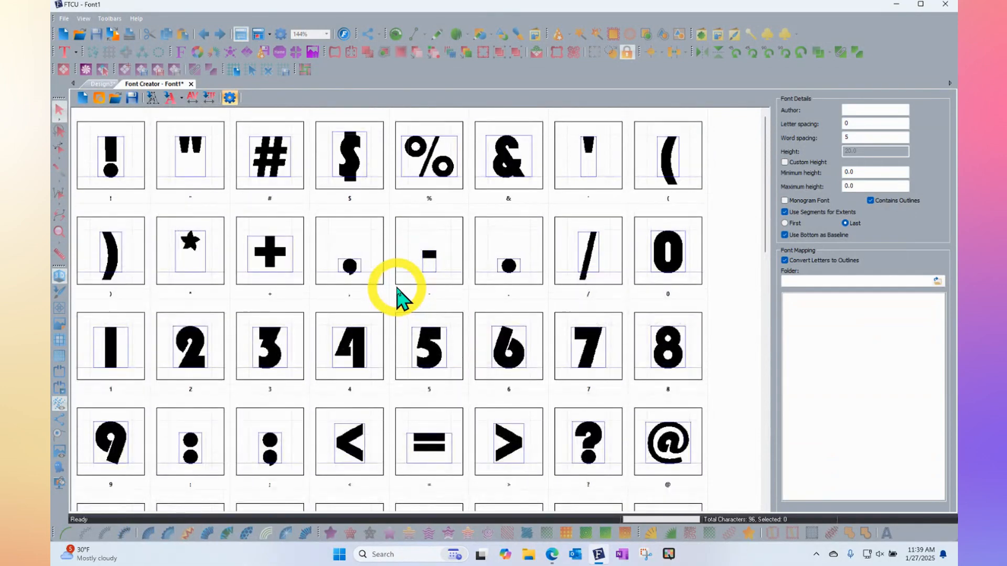
Step: Save the font as Bahouse 93 in the Fonts folder, using the fon file type
{"action": "left_click", "coordinate": [132, 100]}
{"action": "scroll", "coordinate": [382, 247], "scroll_direction": "up", "scroll_amount": 2}
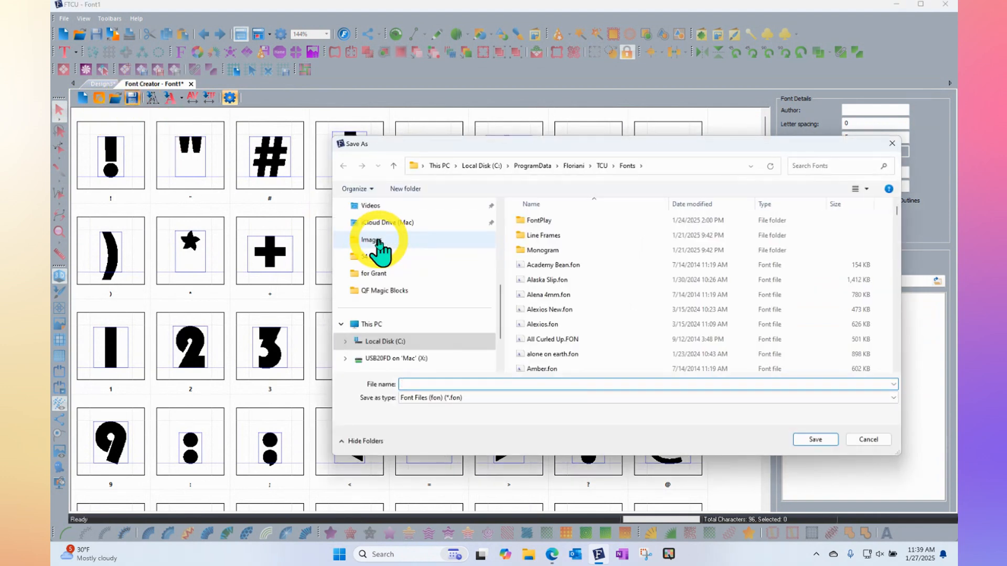
{"action": "type", "text": "Ba"}
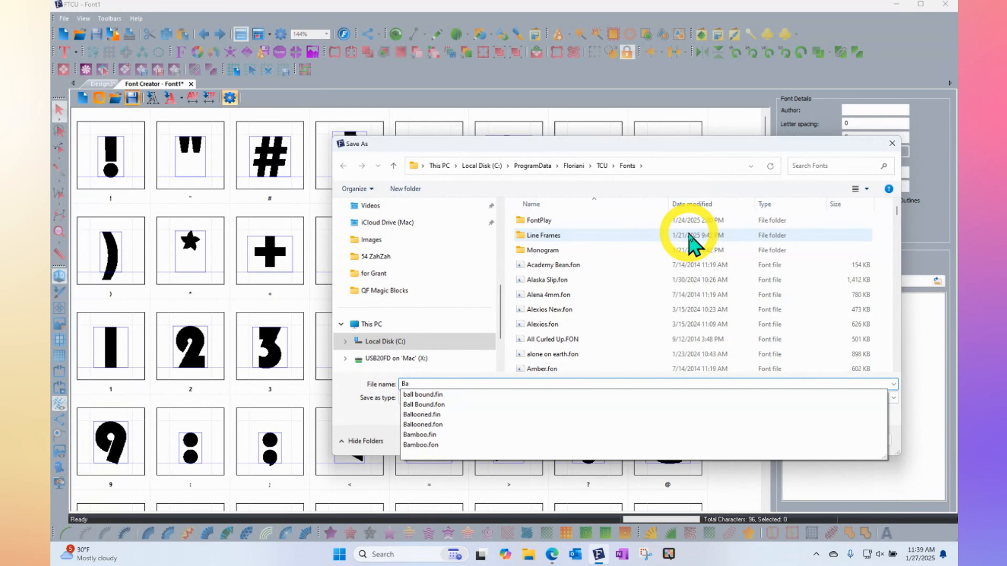
{"action": "type", "text": "house 93"}
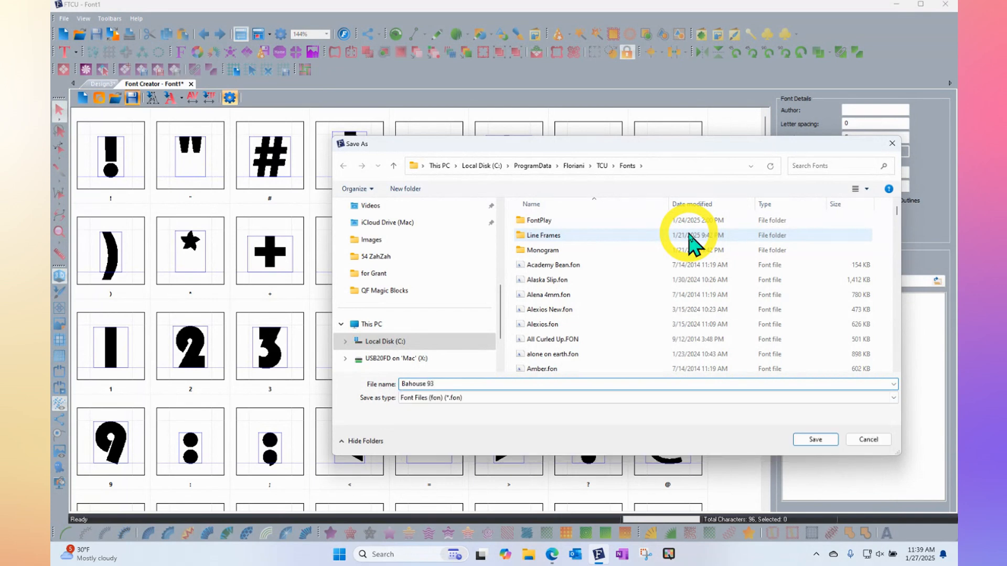
{"action": "left_click", "coordinate": [820, 442]}
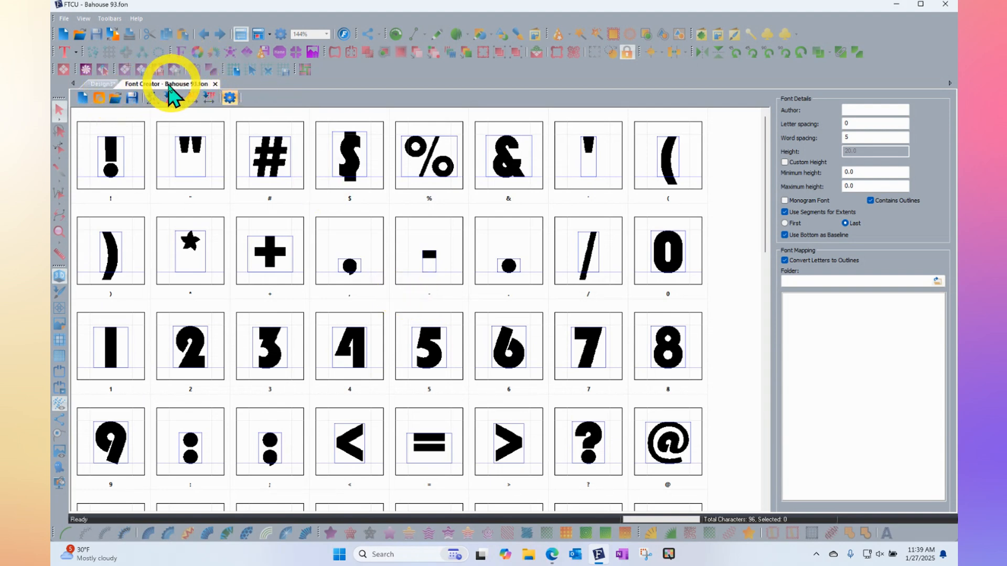
Step: Add a default MY TEXT lettering object near the upper part of the Design3 workspace
{"action": "left_click", "coordinate": [101, 84]}
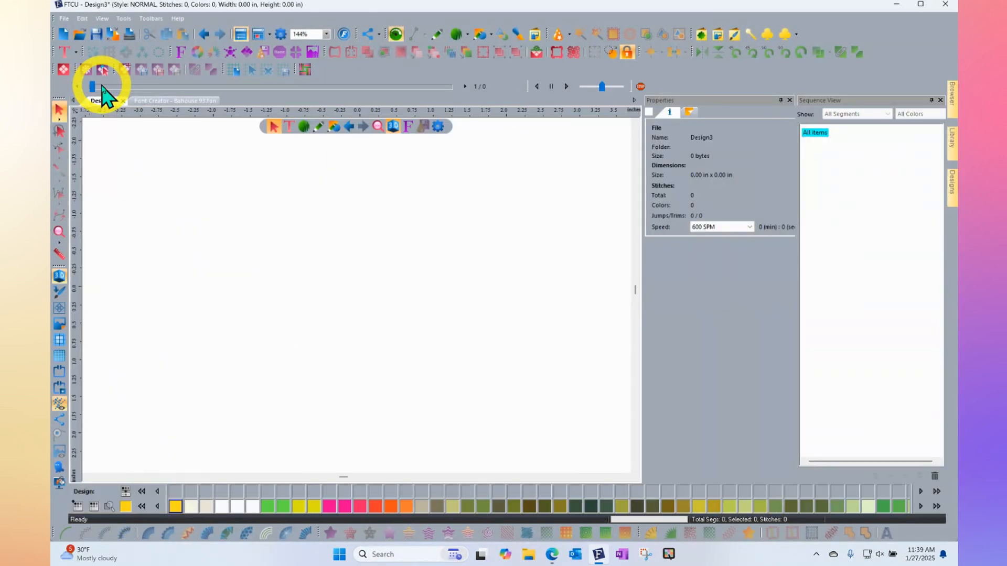
{"action": "left_click", "coordinate": [65, 53]}
{"action": "left_click", "coordinate": [229, 205]}
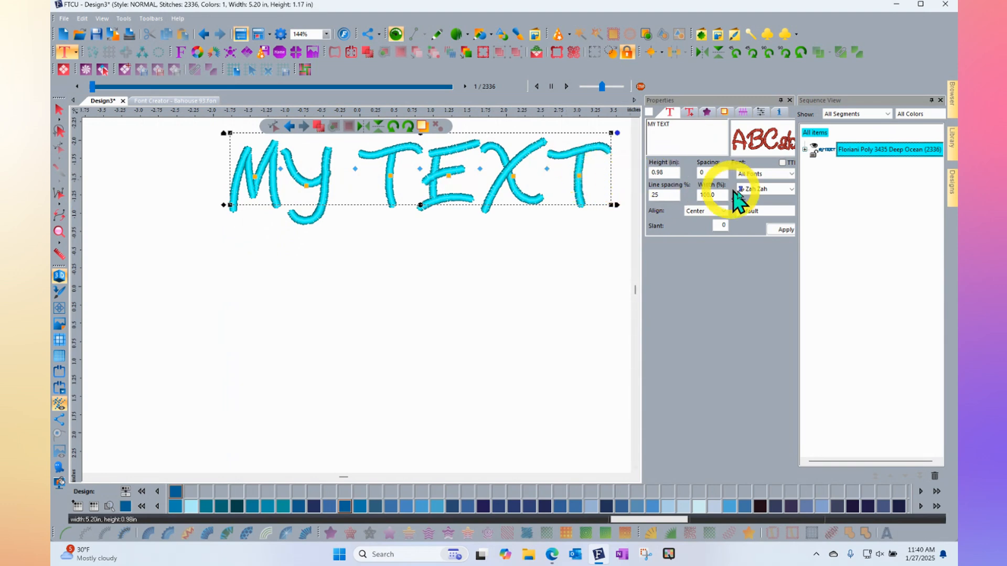
Step: Change the MY TEXT lettering's font to Bahouse 93 and apply it
{"action": "left_click", "coordinate": [775, 192]}
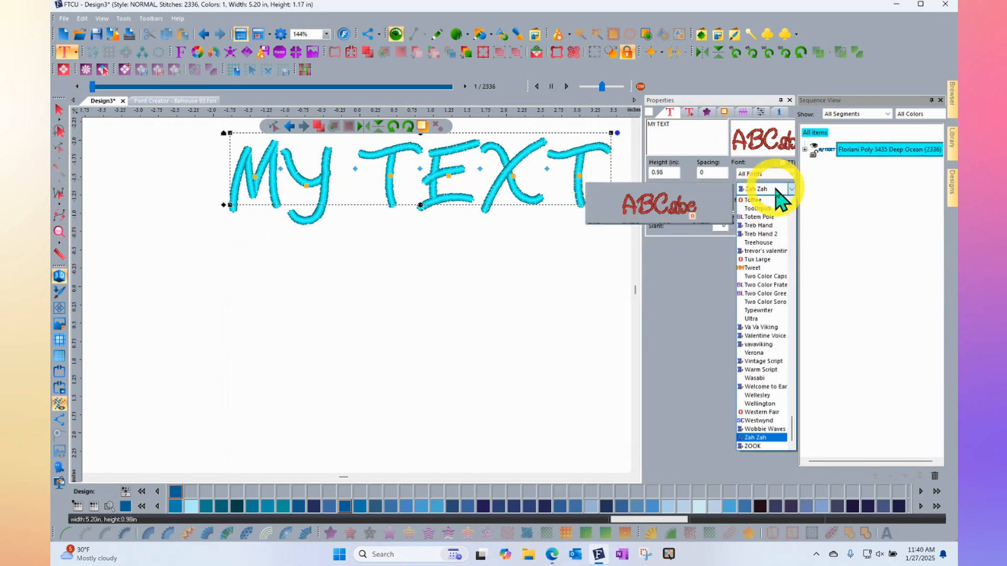
{"action": "left_click_drag", "start_coordinate": [791, 427], "coordinate": [793, 225]}
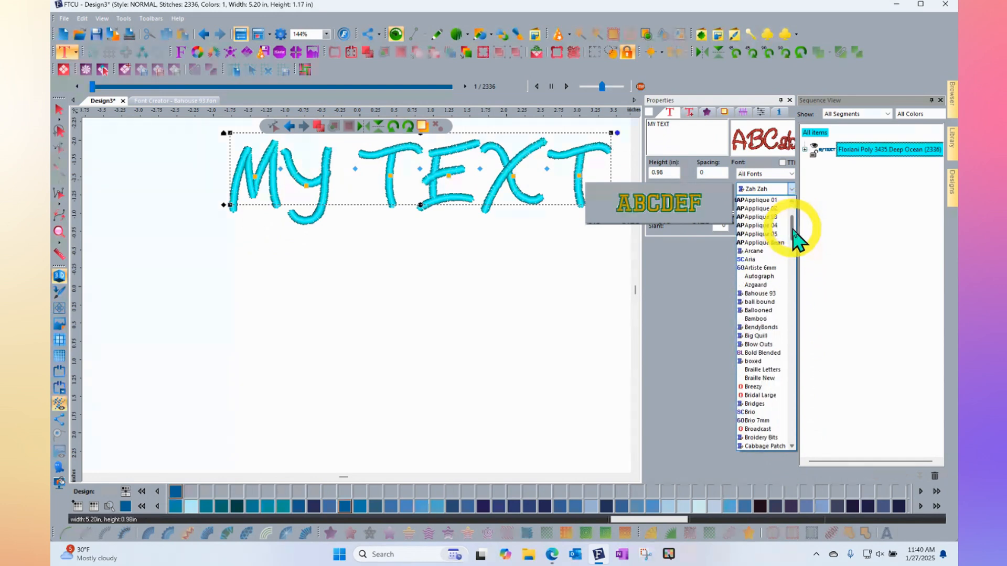
{"action": "left_click", "coordinate": [769, 295]}
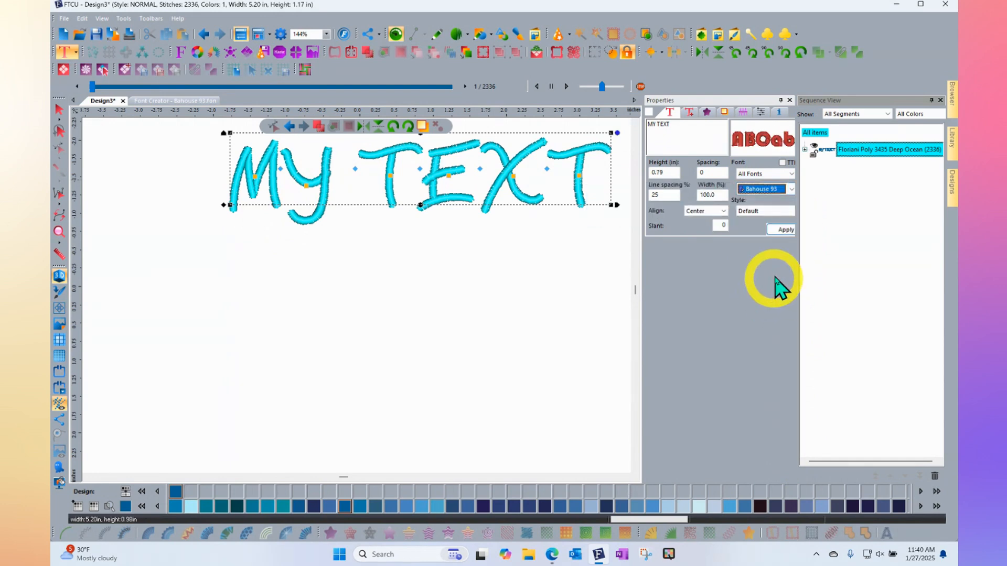
{"action": "left_click", "coordinate": [785, 231]}
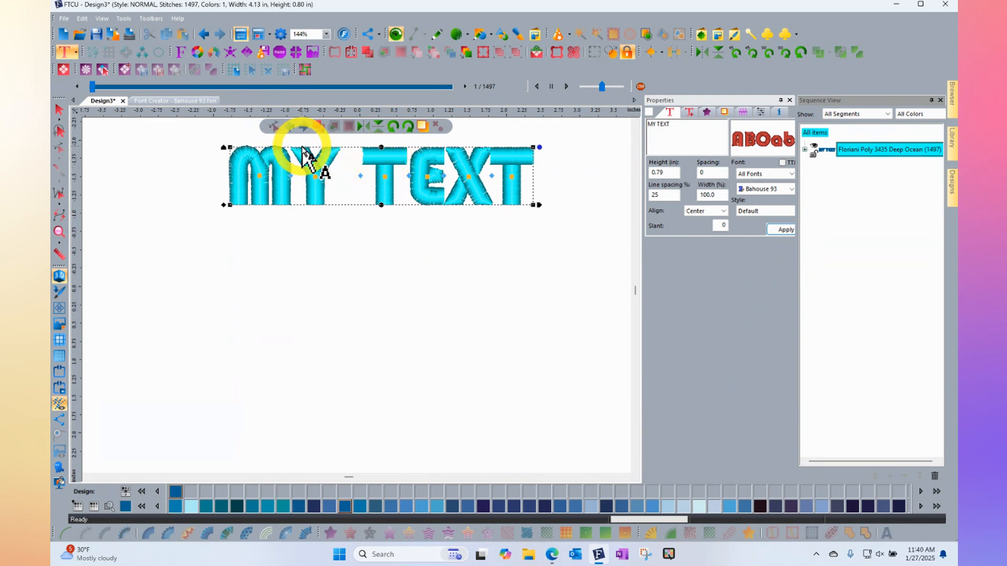
Step: Examine the stitch direction and quality of the individual MY TEXT letters up close, especially the Y
{"action": "scroll", "coordinate": [304, 157], "scroll_direction": "up", "scroll_amount": 1}
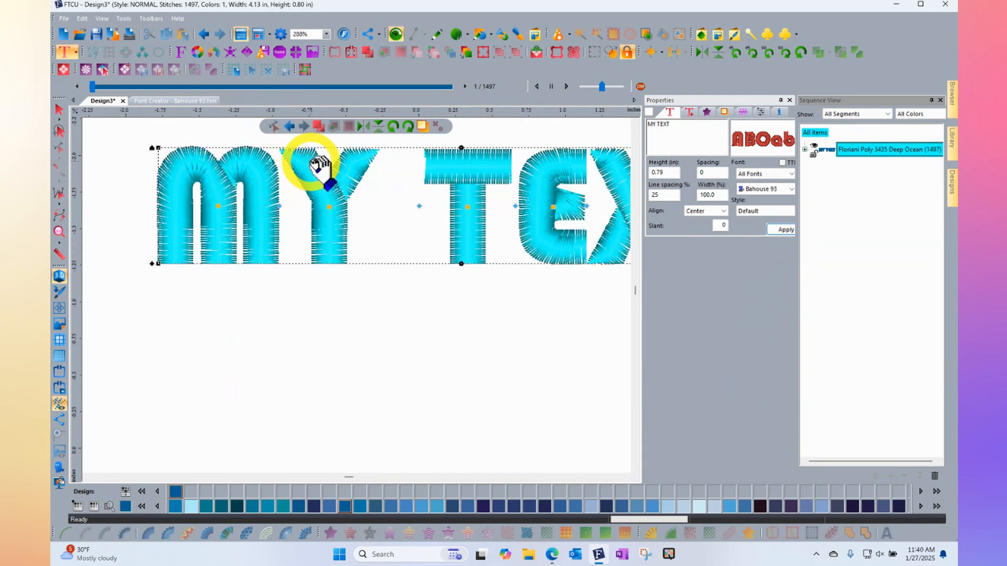
{"action": "scroll", "coordinate": [316, 167], "scroll_direction": "up", "scroll_amount": 1}
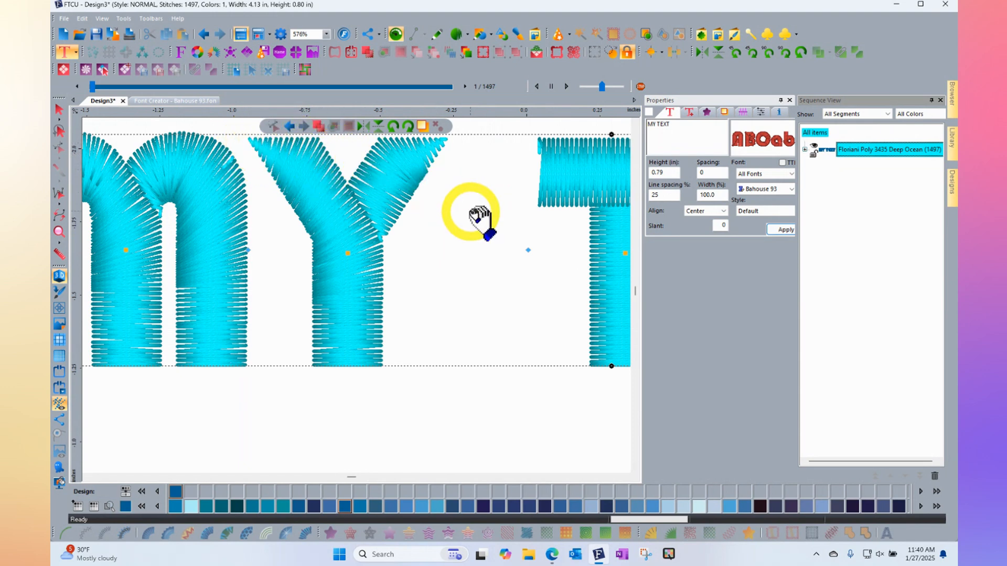
{"action": "scroll", "coordinate": [480, 218], "scroll_direction": "down", "scroll_amount": 1}
{"action": "left_click", "coordinate": [627, 477]}
{"action": "left_click", "coordinate": [627, 477]}
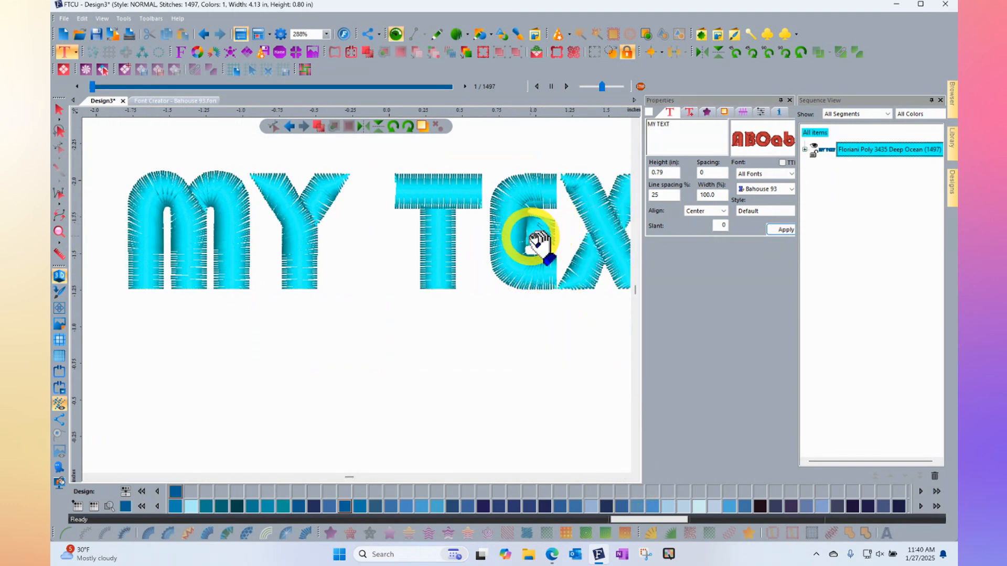
{"action": "scroll", "coordinate": [344, 323], "scroll_direction": "down", "scroll_amount": 1}
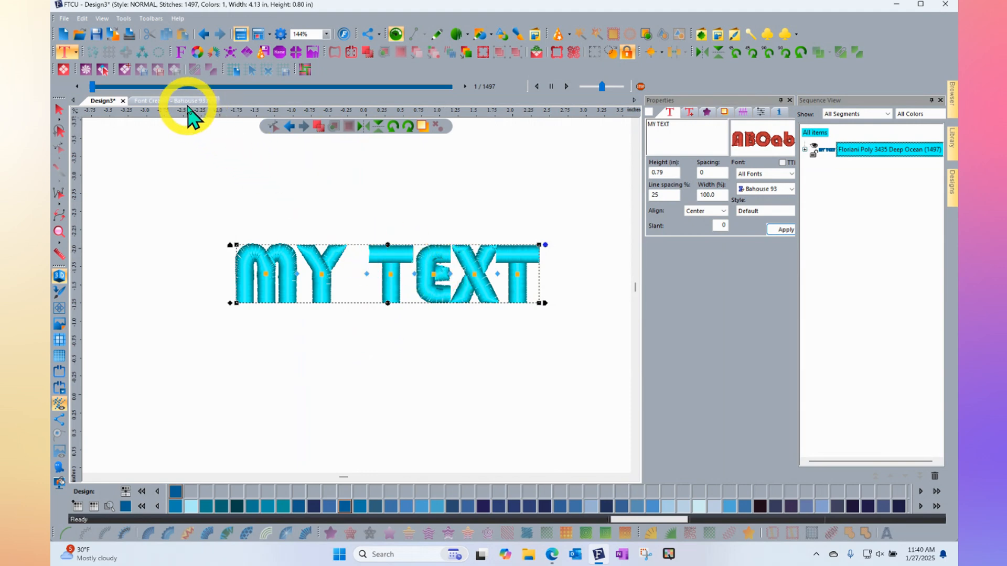
Step: Open the uppercase Y character of the Bahouse 93 font for editing
{"action": "left_click", "coordinate": [183, 100]}
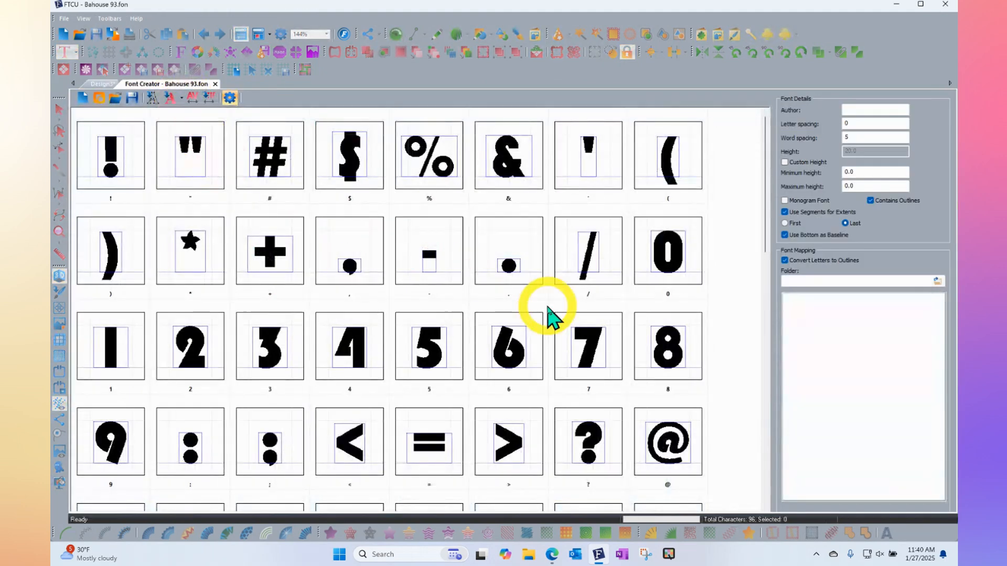
{"action": "scroll", "coordinate": [550, 317], "scroll_direction": "down", "scroll_amount": 4}
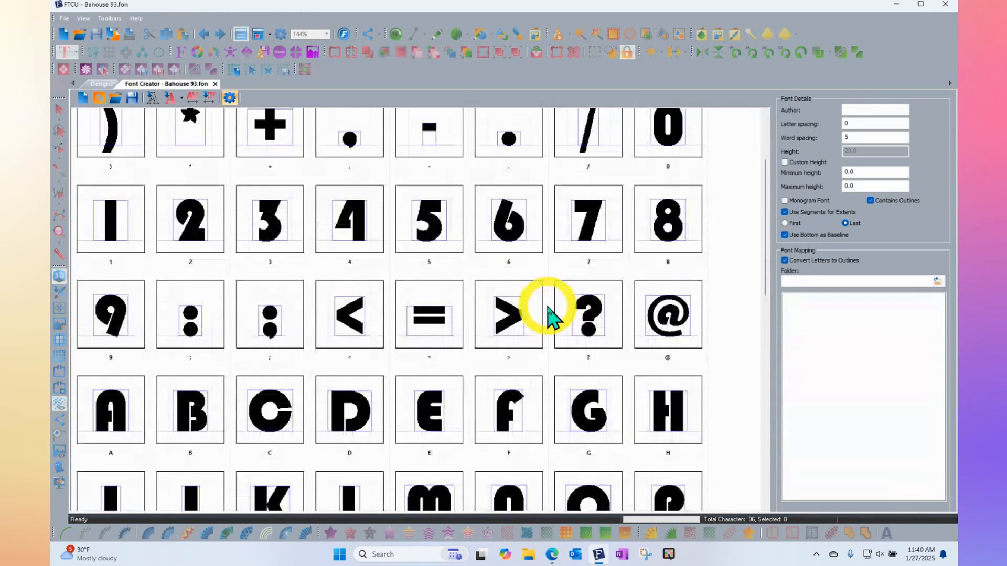
{"action": "scroll", "coordinate": [548, 315], "scroll_direction": "down", "scroll_amount": 5}
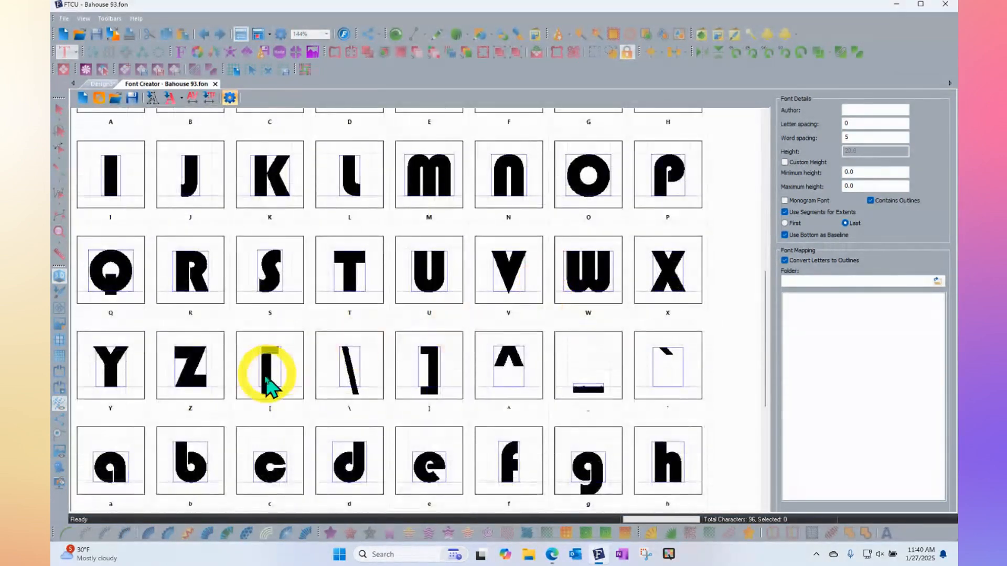
{"action": "left_click", "coordinate": [112, 362]}
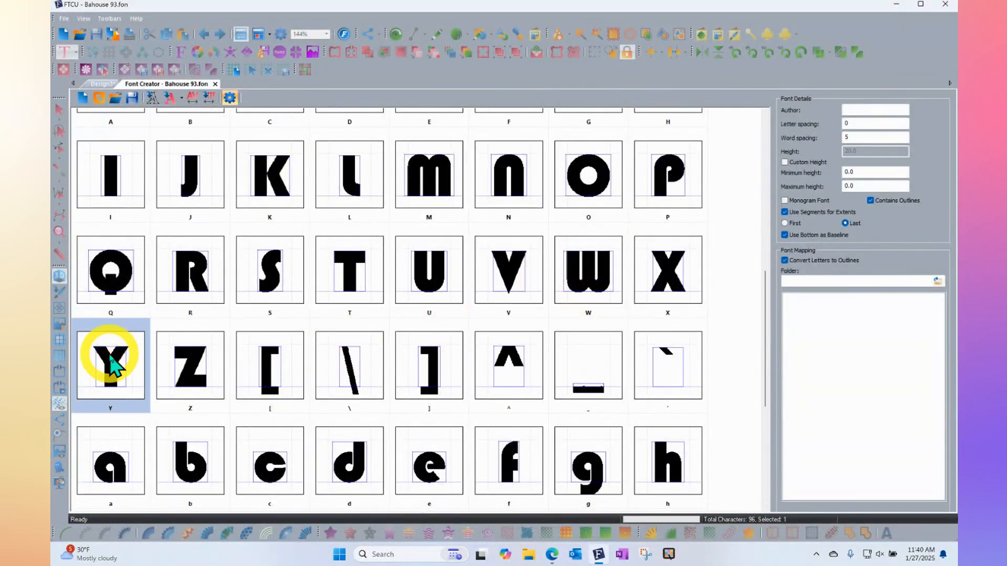
{"action": "right_click", "coordinate": [110, 358]}
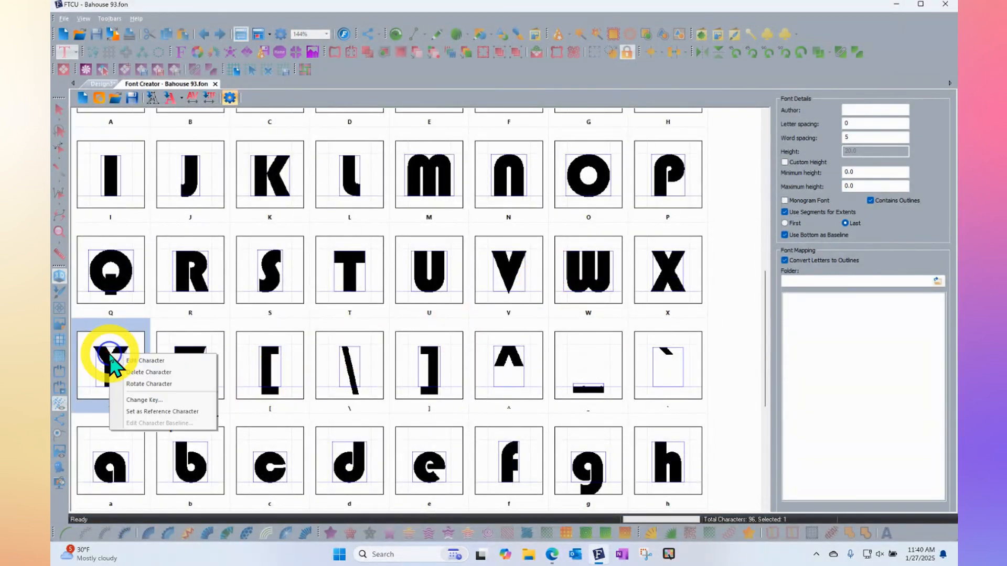
{"action": "left_click", "coordinate": [177, 360]}
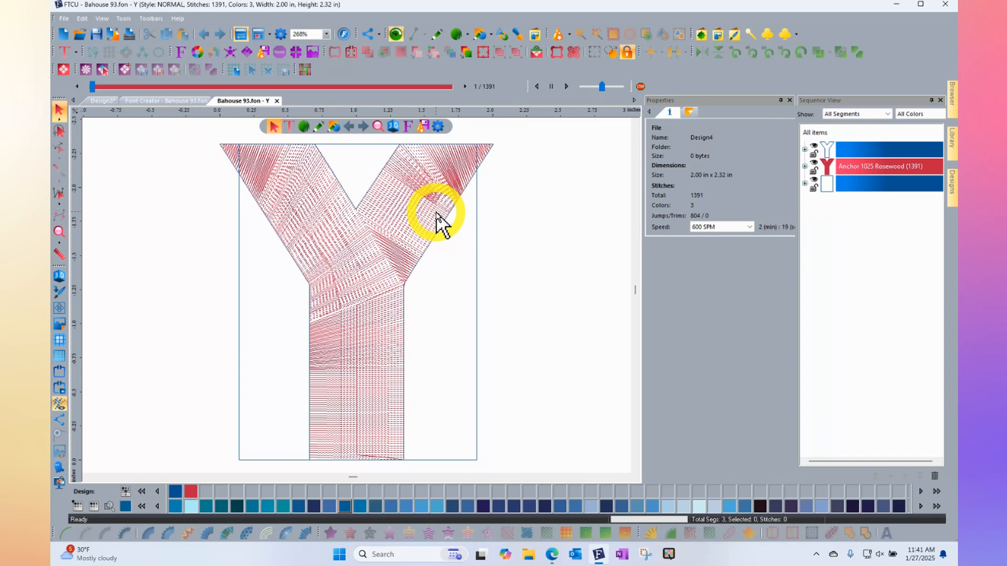
Step: In the Y's Satin Path segment, realign the topmost inclination line of each arm to run nearly horizontally across the arm's upper end
{"action": "left_click", "coordinate": [805, 149]}
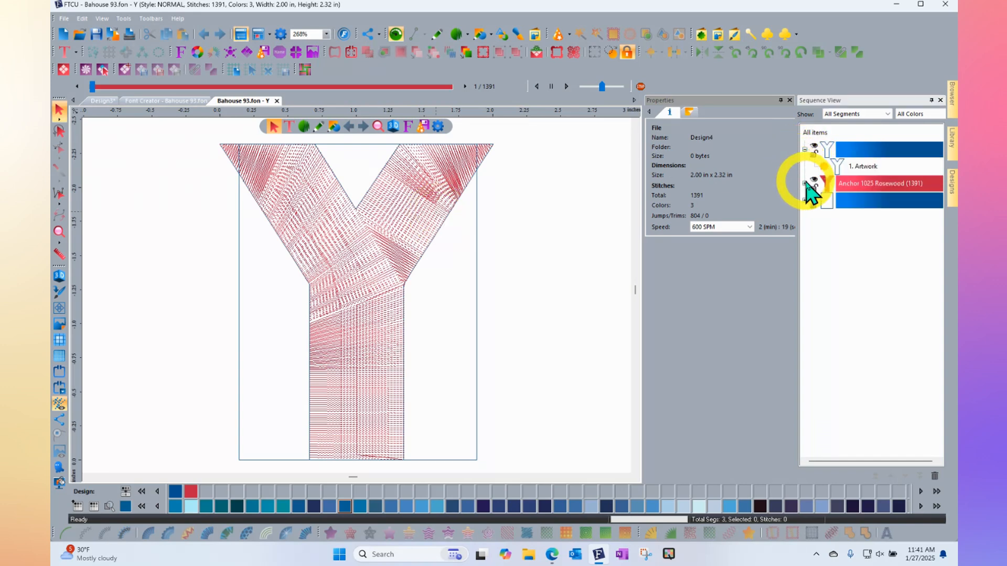
{"action": "left_click", "coordinate": [804, 183]}
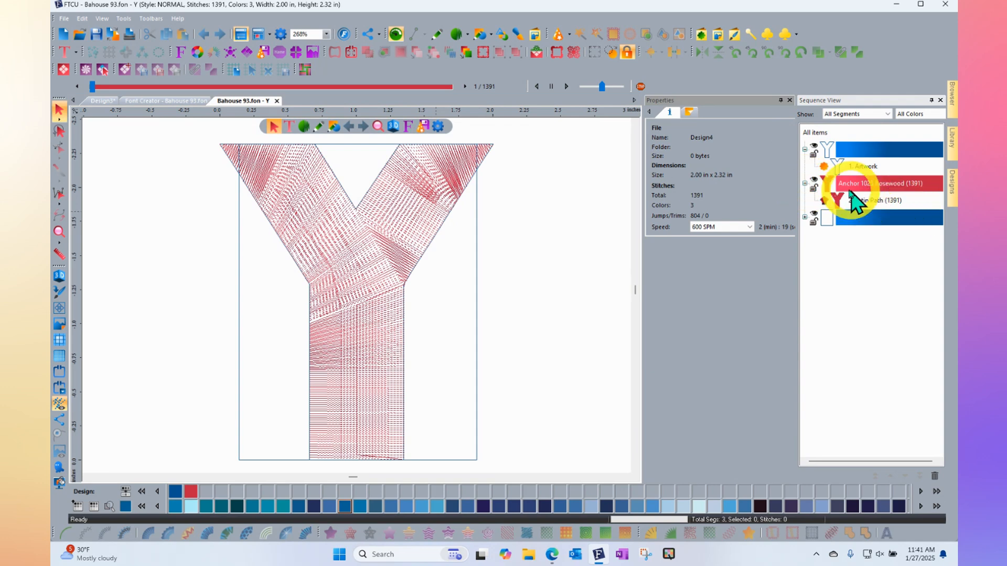
{"action": "left_click", "coordinate": [805, 217]}
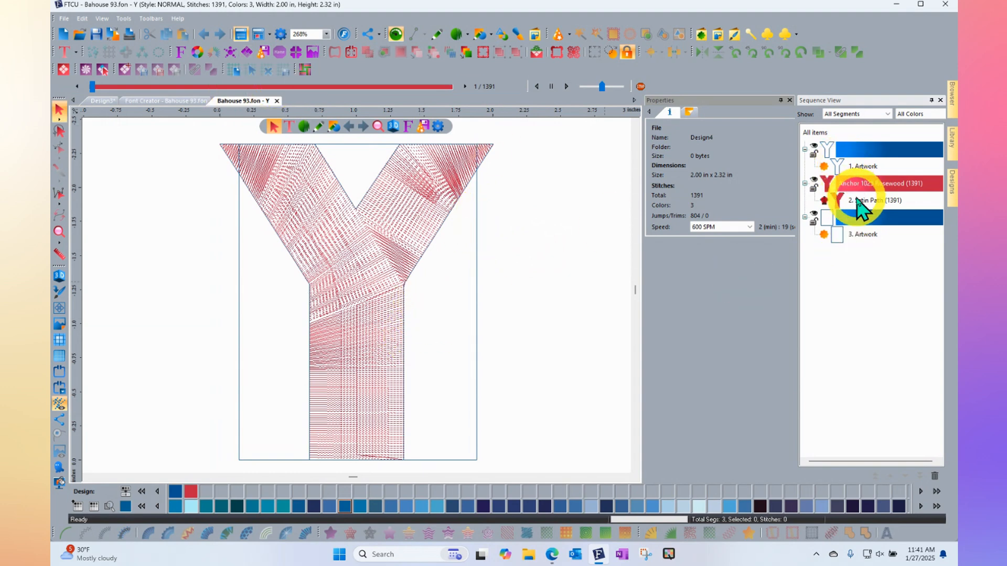
{"action": "left_click", "coordinate": [860, 205]}
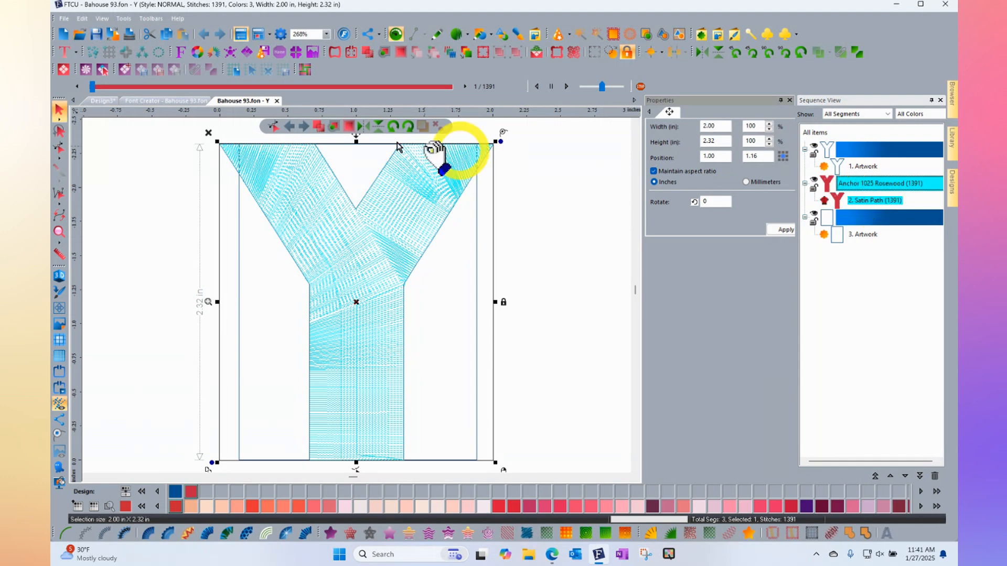
{"action": "left_click", "coordinate": [59, 148]}
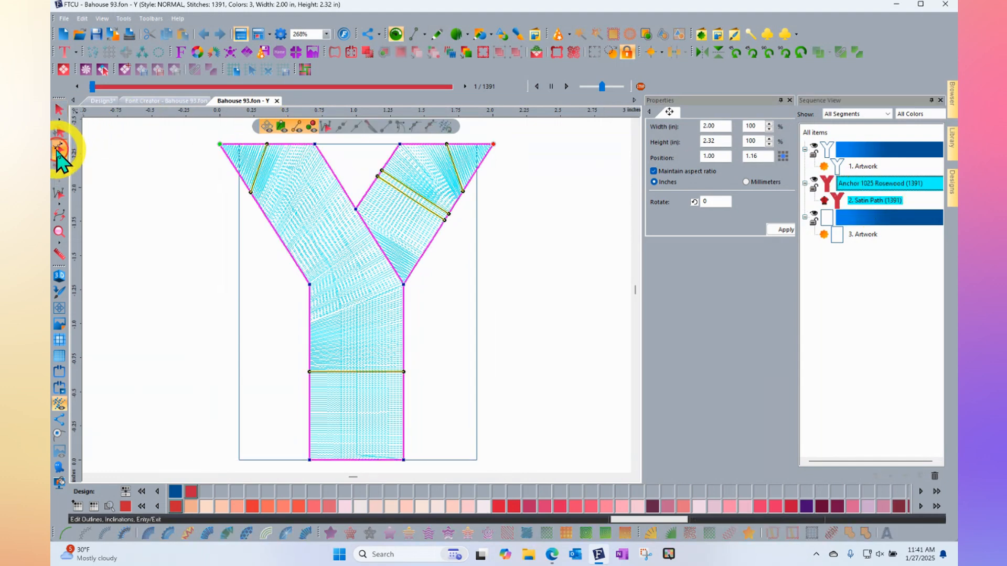
{"action": "left_click_drag", "start_coordinate": [298, 148], "coordinate": [322, 151]}
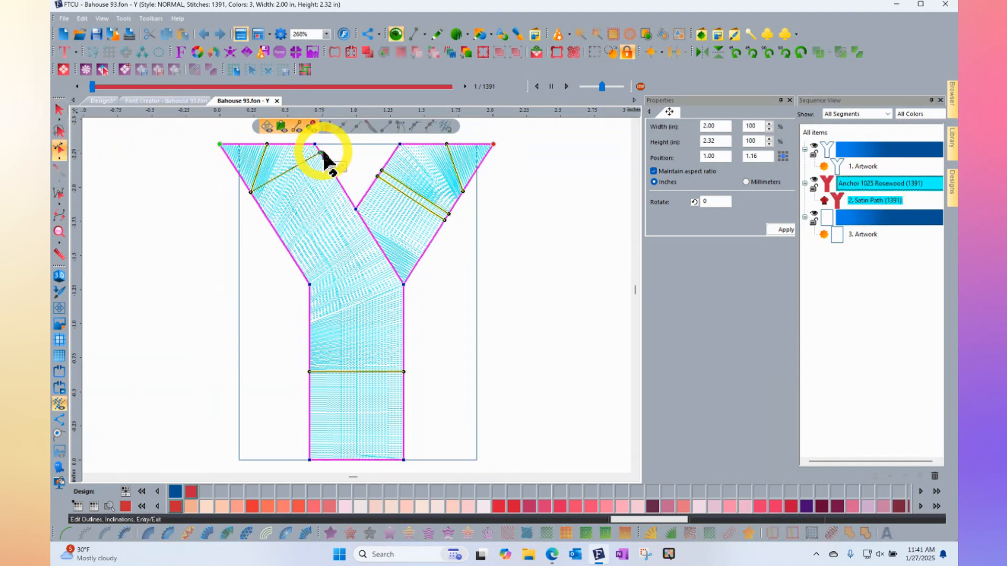
{"action": "left_click_drag", "start_coordinate": [250, 192], "coordinate": [221, 163]}
{"action": "left_click_drag", "start_coordinate": [447, 144], "coordinate": [399, 146]}
{"action": "left_click_drag", "start_coordinate": [462, 191], "coordinate": [491, 148]}
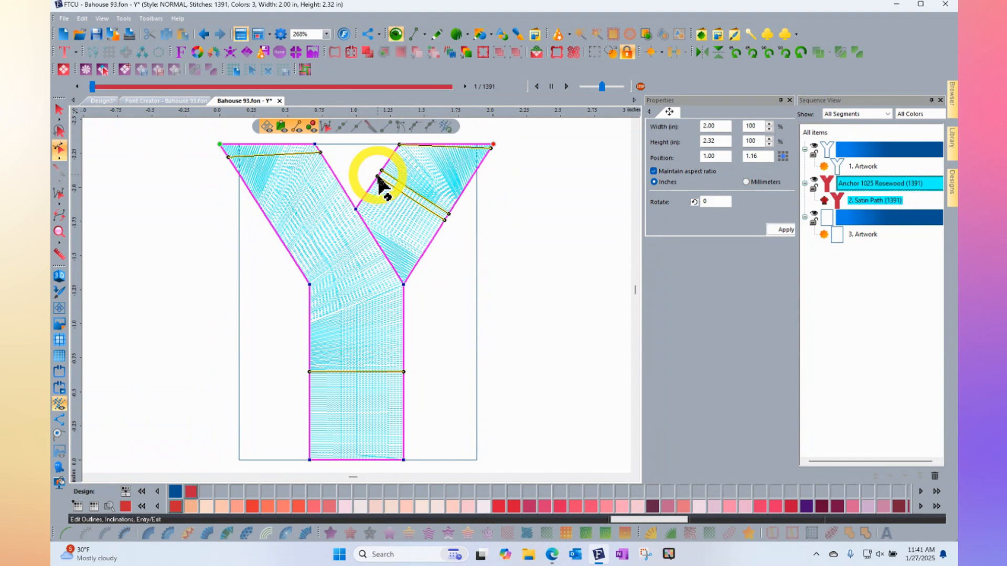
{"action": "left_click", "coordinate": [557, 196]}
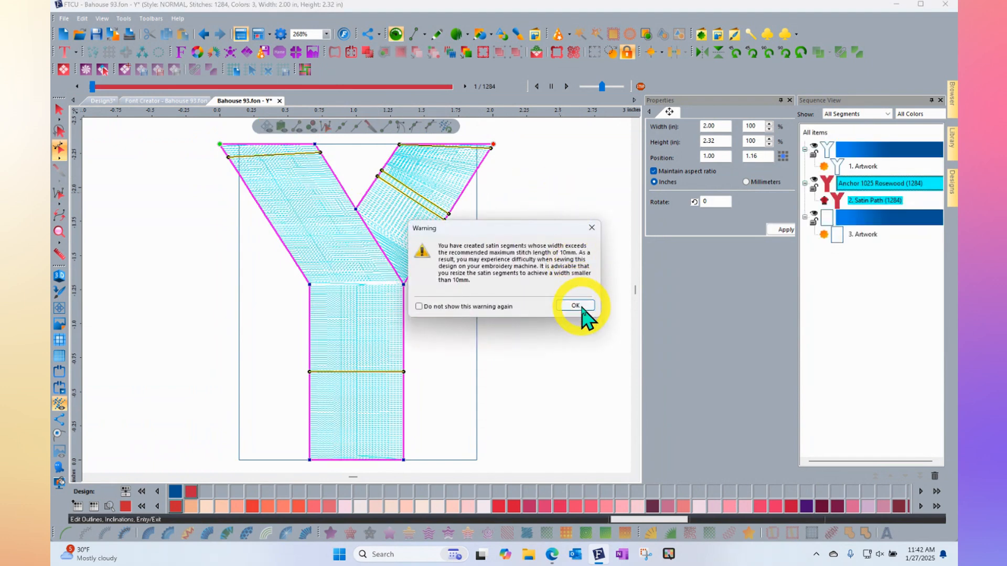
{"action": "left_click", "coordinate": [582, 308]}
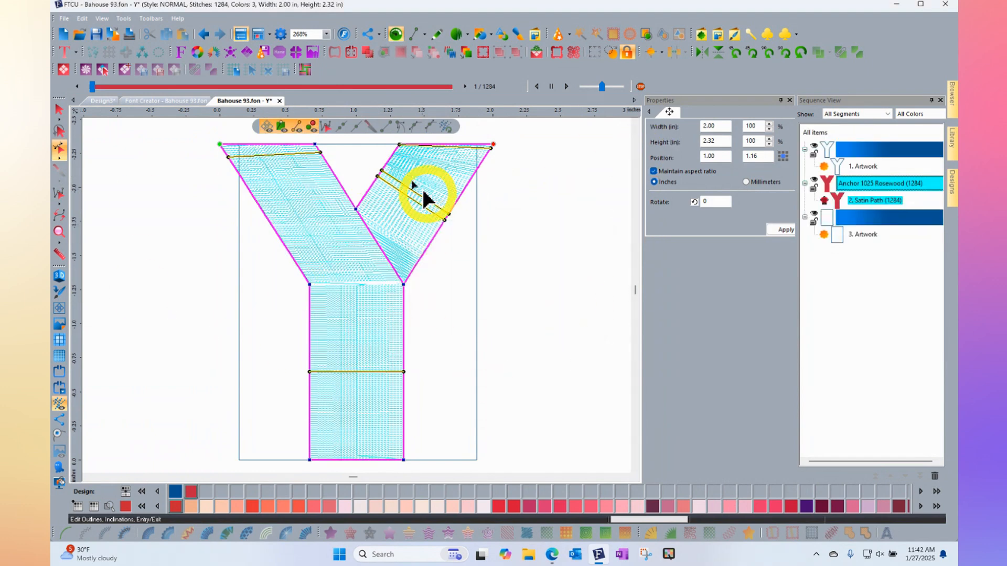
Step: Close the Y character with its changes saved, and save the Bahouse 93 font
{"action": "left_click", "coordinate": [279, 101]}
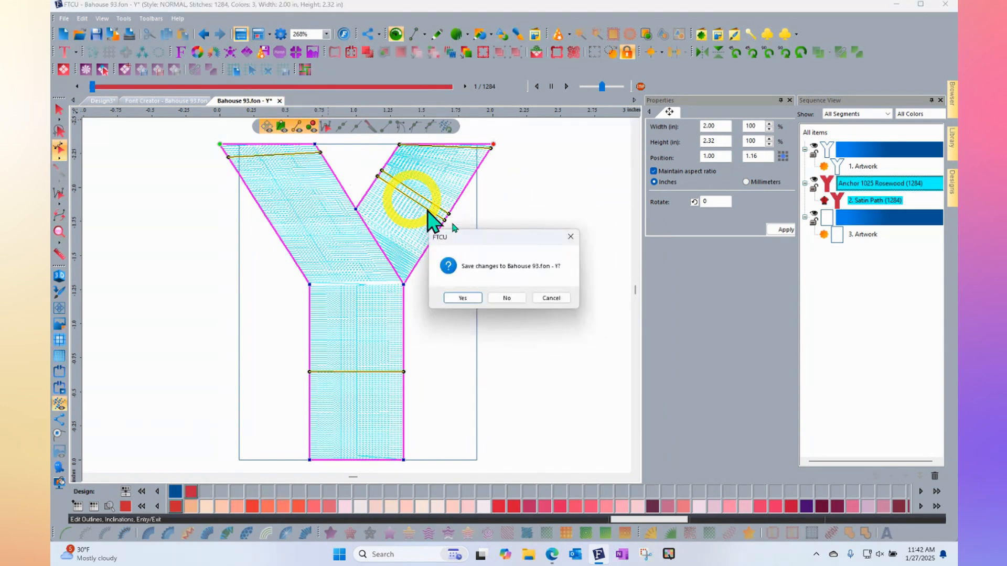
{"action": "left_click", "coordinate": [463, 299]}
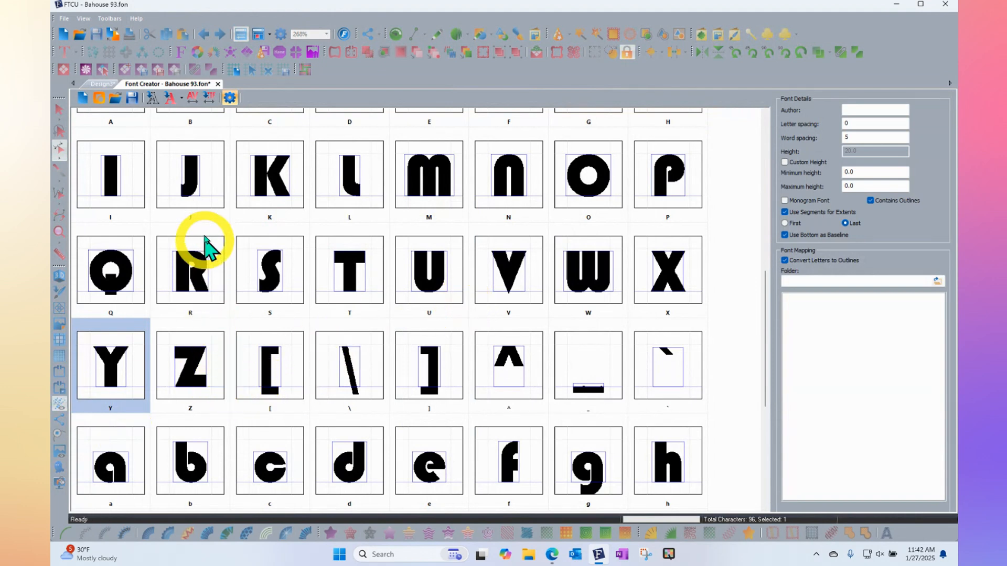
{"action": "left_click", "coordinate": [132, 99]}
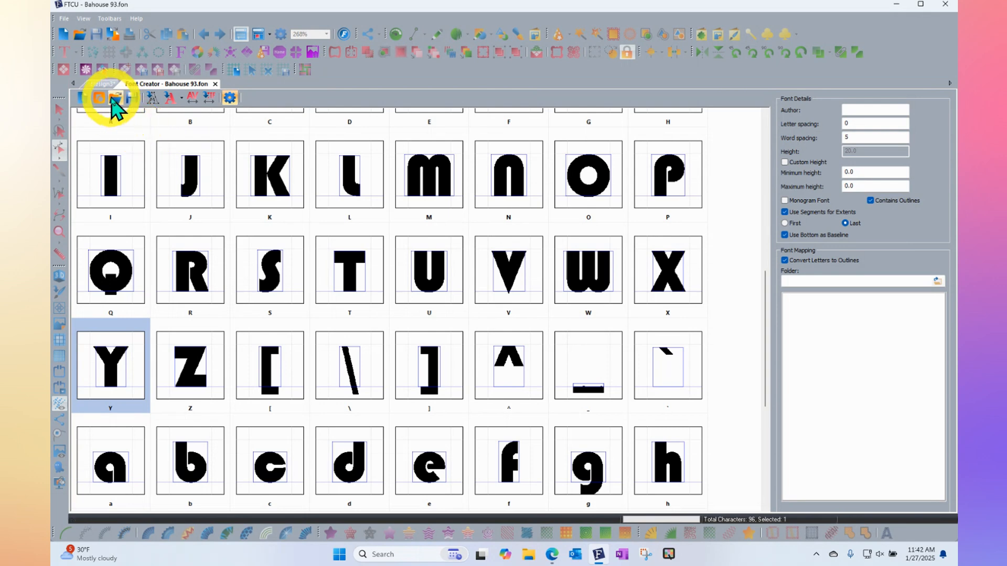
Step: Regenerate the MY TEXT lettering in Design3 with the updated font and inspect its Y up close
{"action": "left_click", "coordinate": [101, 85]}
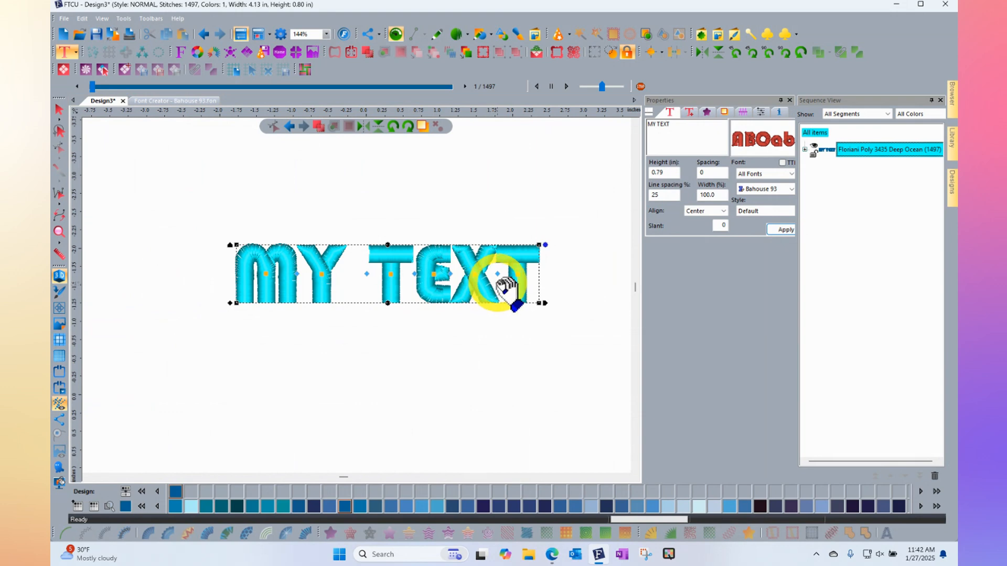
{"action": "left_click", "coordinate": [777, 231]}
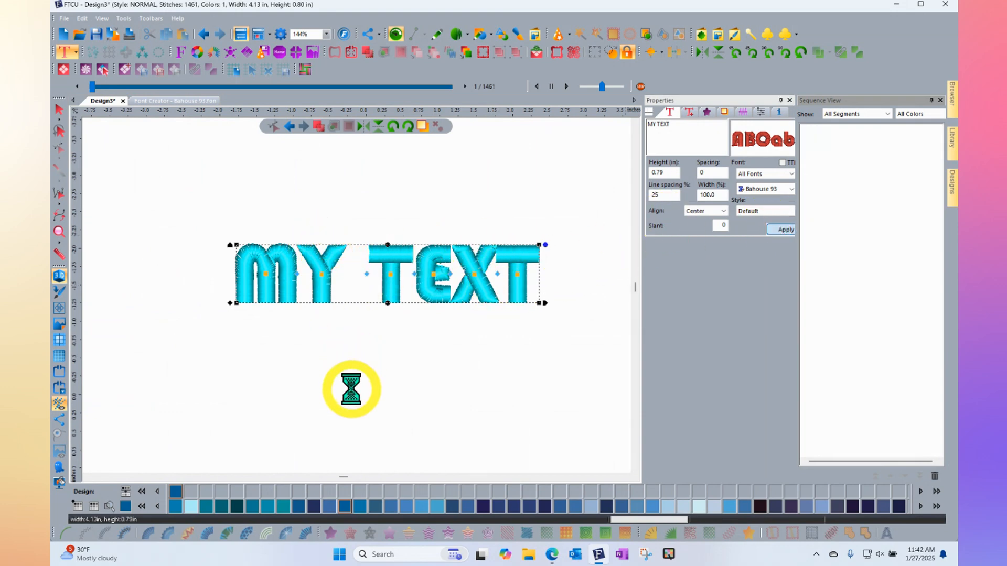
{"action": "scroll", "coordinate": [293, 241], "scroll_direction": "up", "scroll_amount": 1}
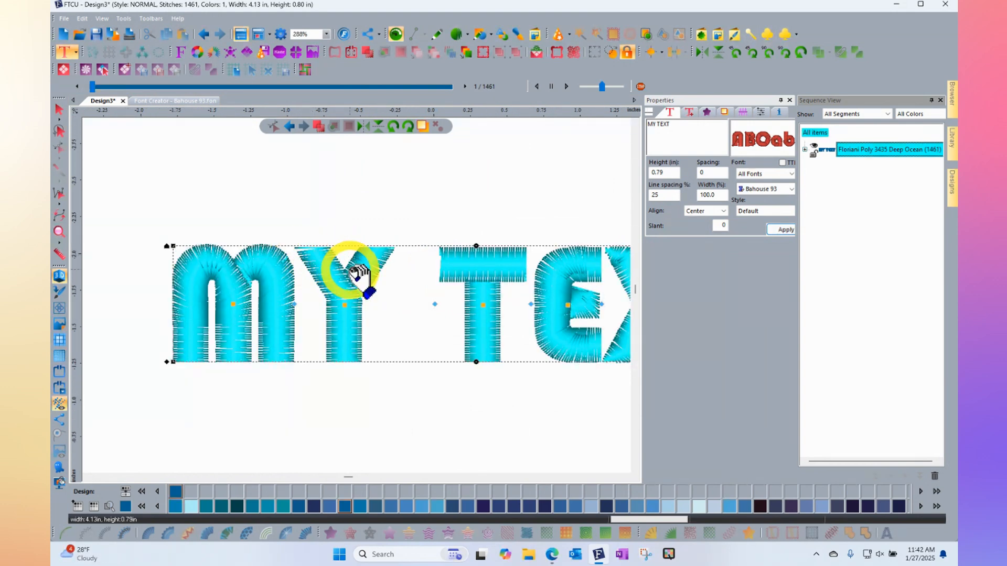
Step: Delete the MY TEXT lettering from Design3, leaving the design page empty
{"action": "scroll", "coordinate": [356, 270], "scroll_direction": "down", "scroll_amount": 1}
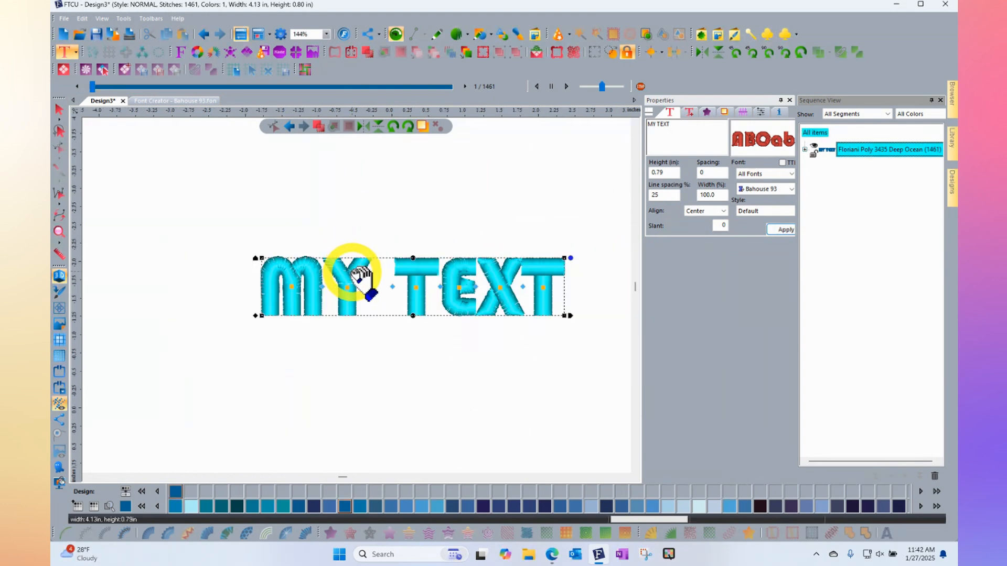
{"action": "left_click", "coordinate": [59, 109]}
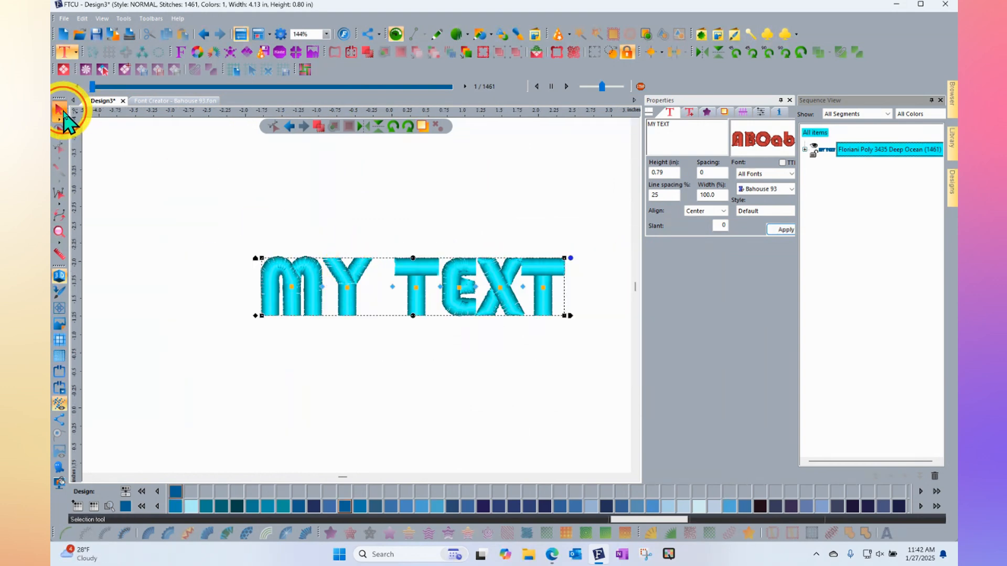
{"action": "left_click", "coordinate": [250, 246]}
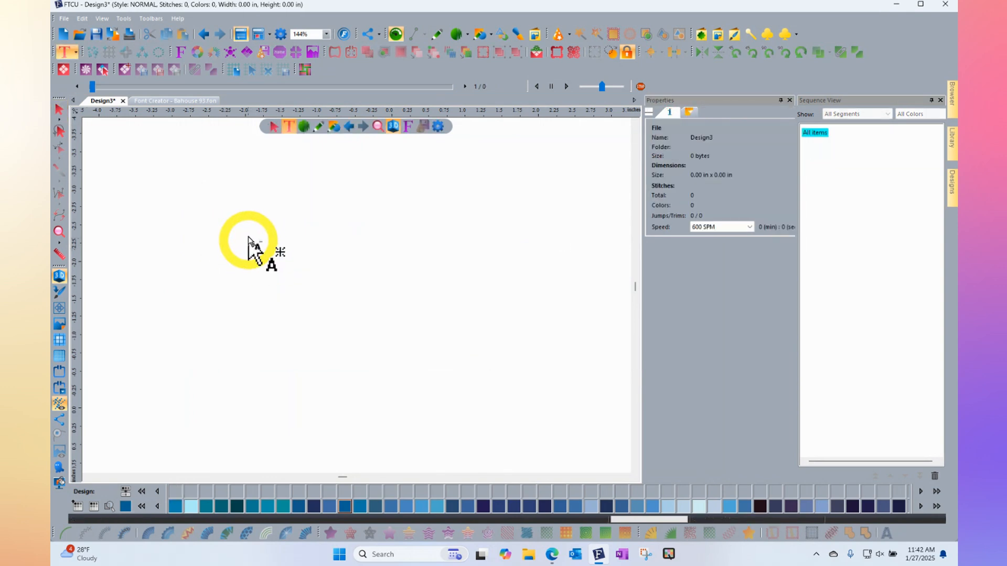
Step: Import the complete Bahouse 93 letters sample into Design3 with Font Play and deselect it
{"action": "left_click", "coordinate": [180, 54]}
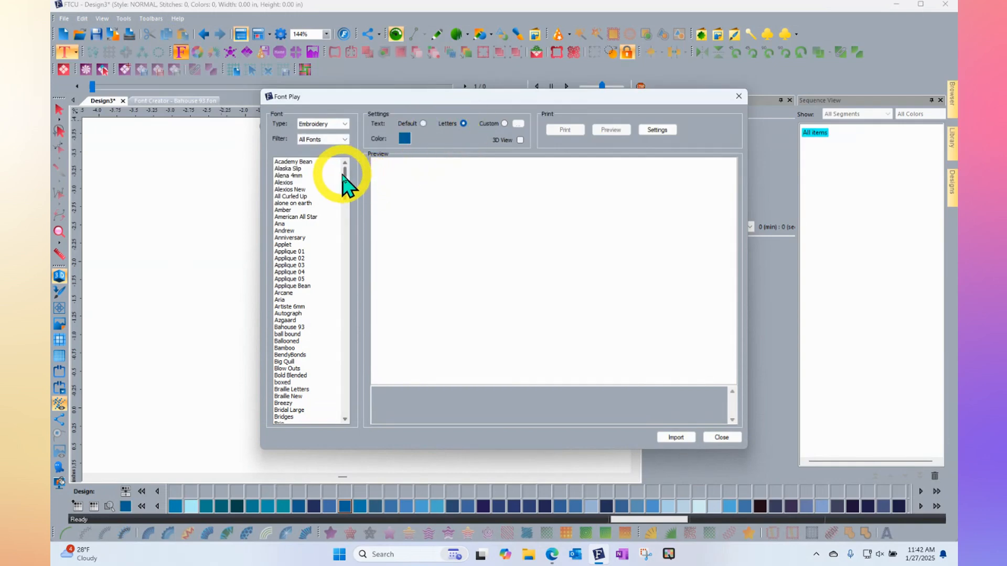
{"action": "left_click", "coordinate": [288, 328]}
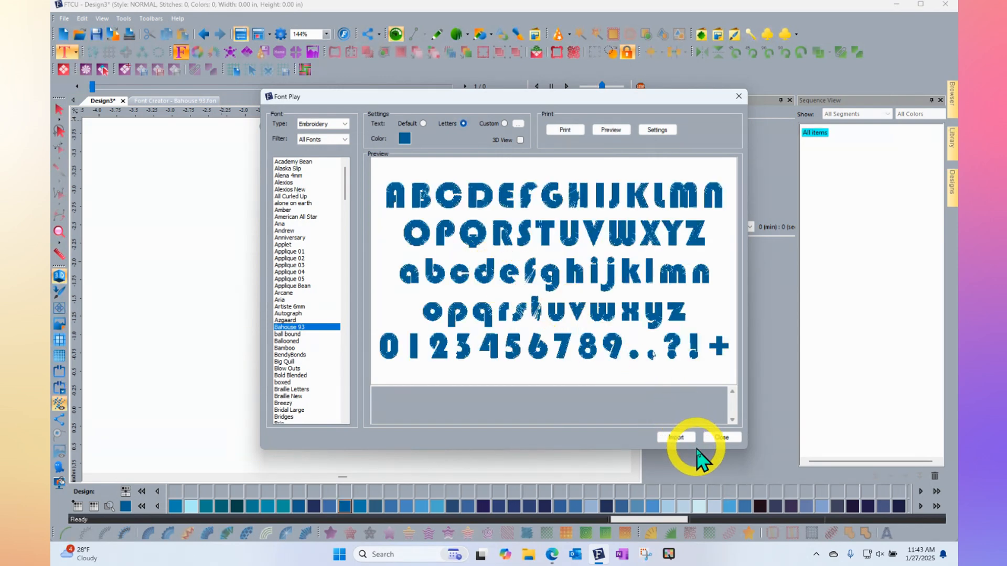
{"action": "left_click", "coordinate": [673, 438]}
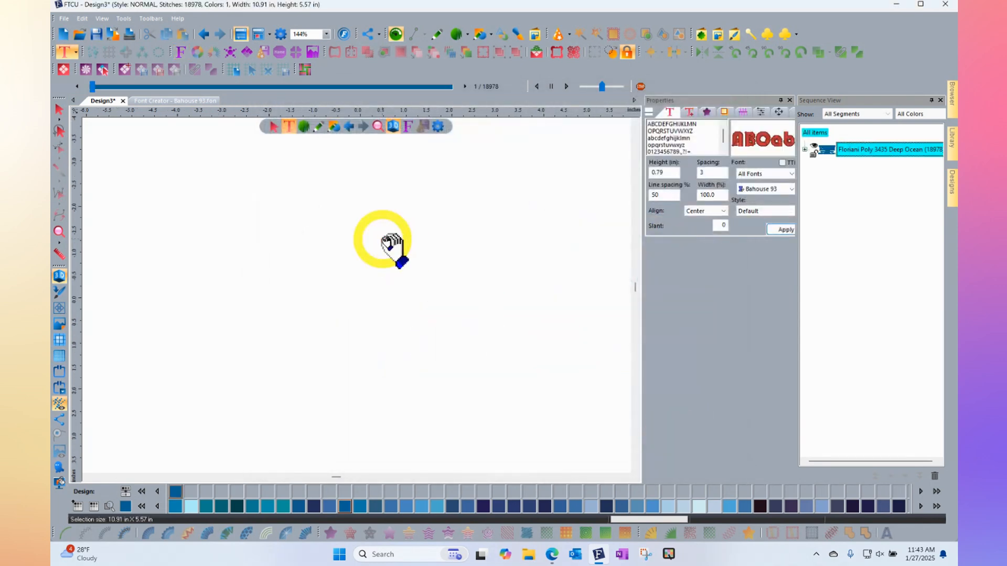
{"action": "left_click", "coordinate": [394, 152]}
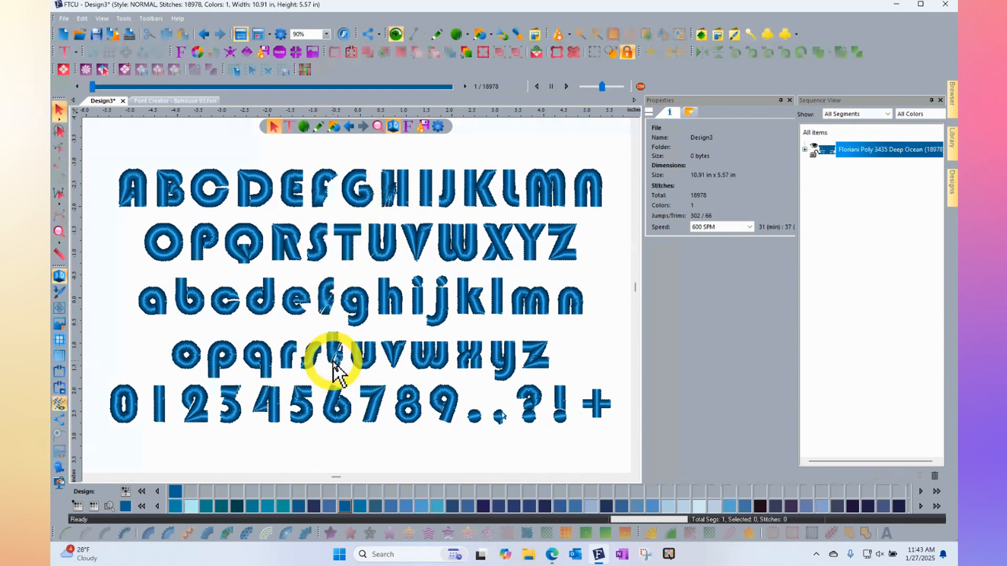
Step: Open the uppercase H character of the Bahouse 93 font in Font Creator for editing
{"action": "left_click", "coordinate": [175, 101]}
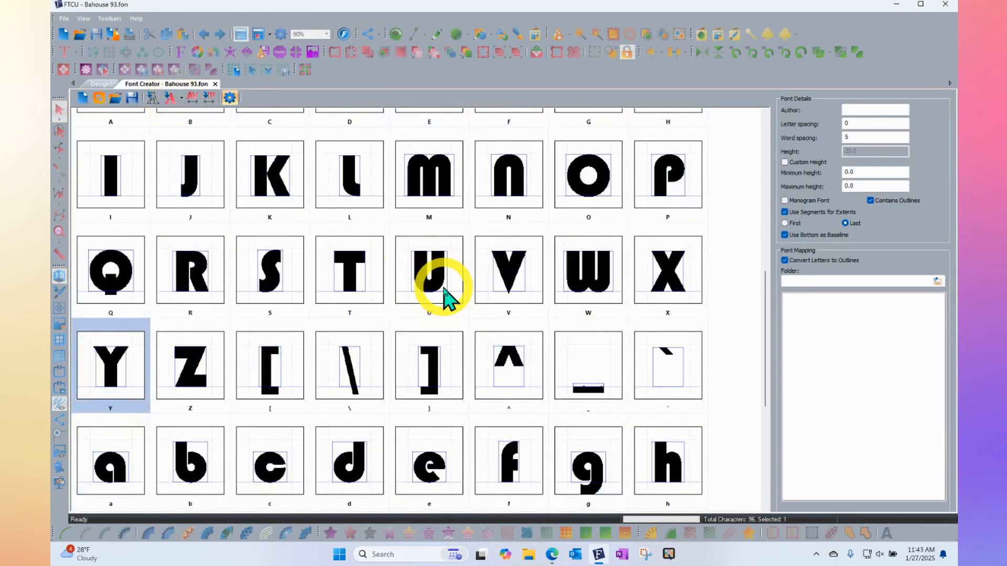
{"action": "scroll", "coordinate": [445, 293], "scroll_direction": "up", "scroll_amount": 1}
{"action": "scroll", "coordinate": [444, 296], "scroll_direction": "up", "scroll_amount": 1}
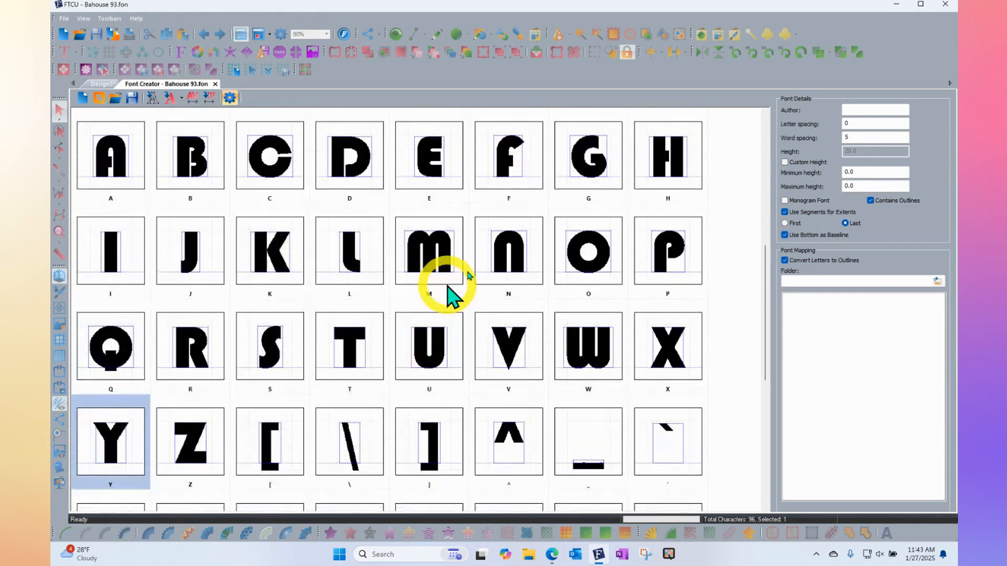
{"action": "left_click", "coordinate": [660, 158]}
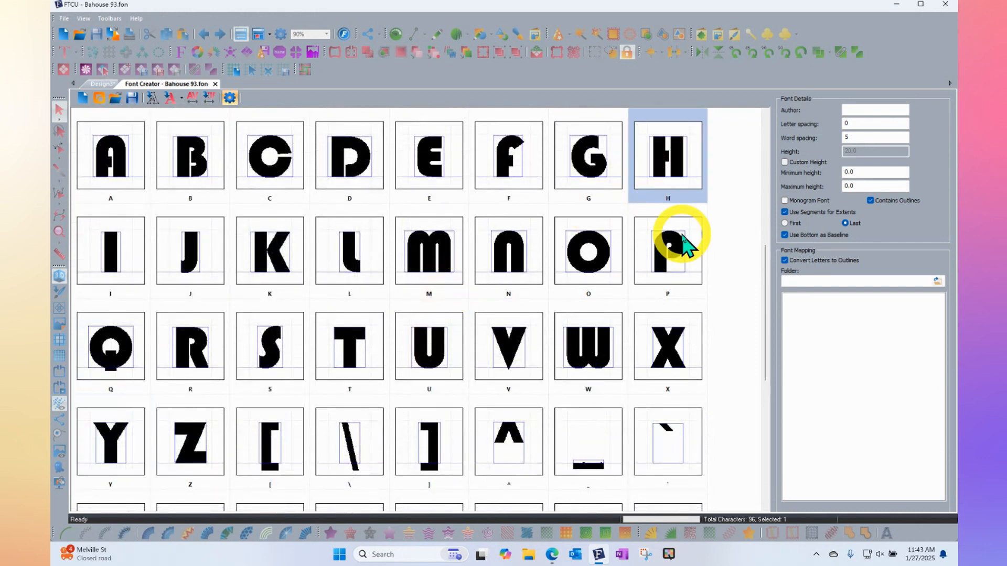
{"action": "right_click", "coordinate": [661, 148]}
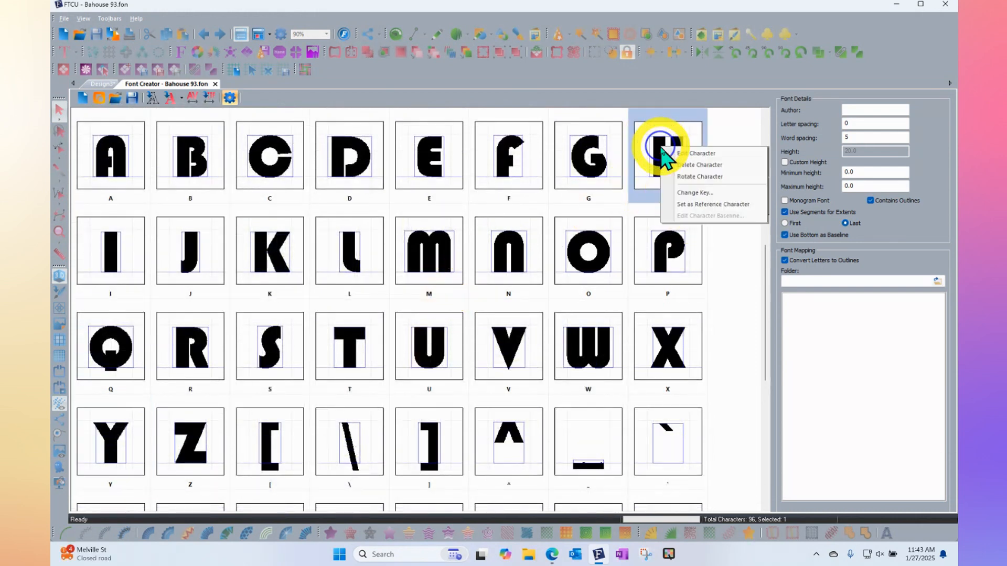
{"action": "left_click", "coordinate": [723, 153]}
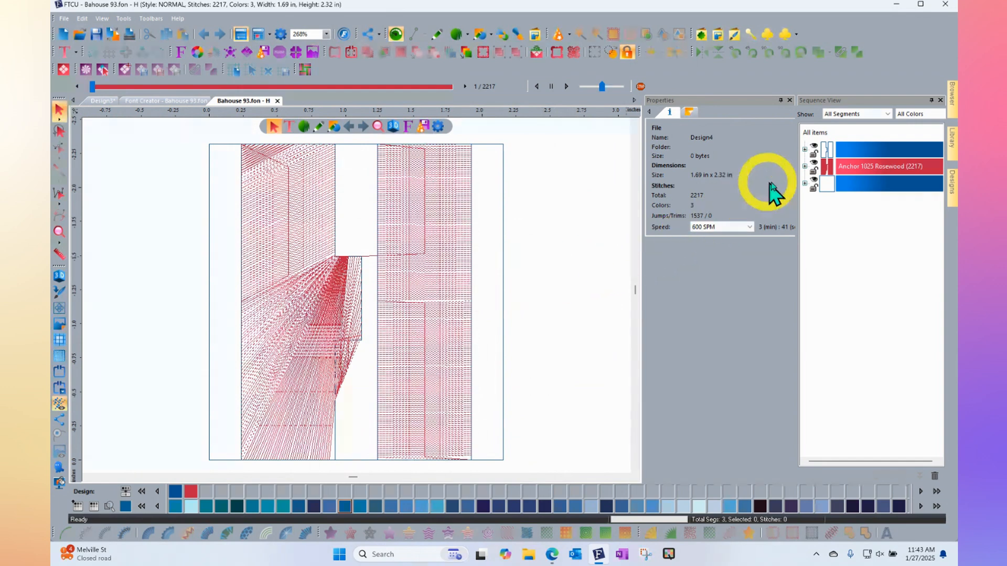
Step: In the H's Satin Path segment, move the start point up the left stem and shift the slanted inclination line near the stem's top
{"action": "left_click", "coordinate": [805, 166]}
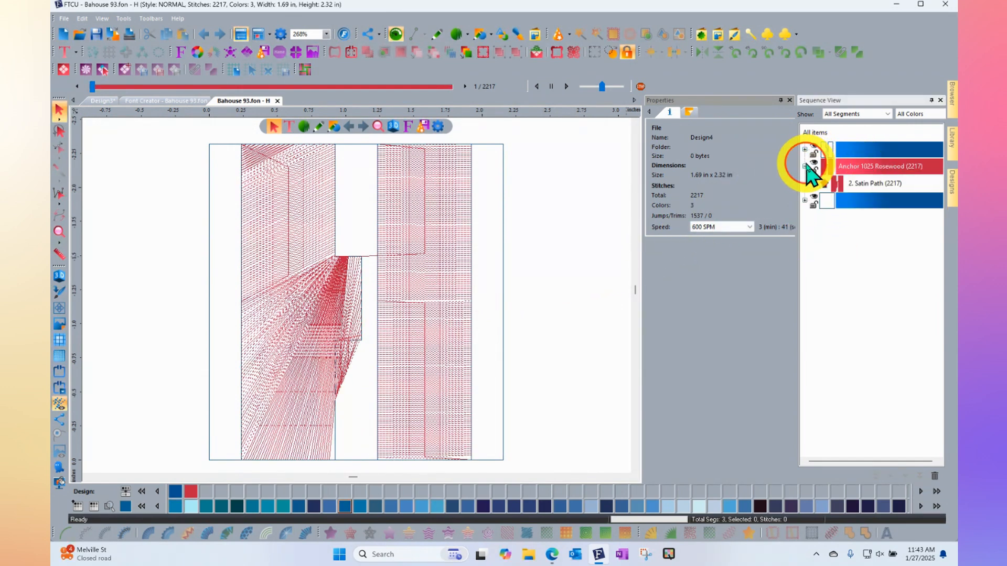
{"action": "left_click", "coordinate": [864, 187]}
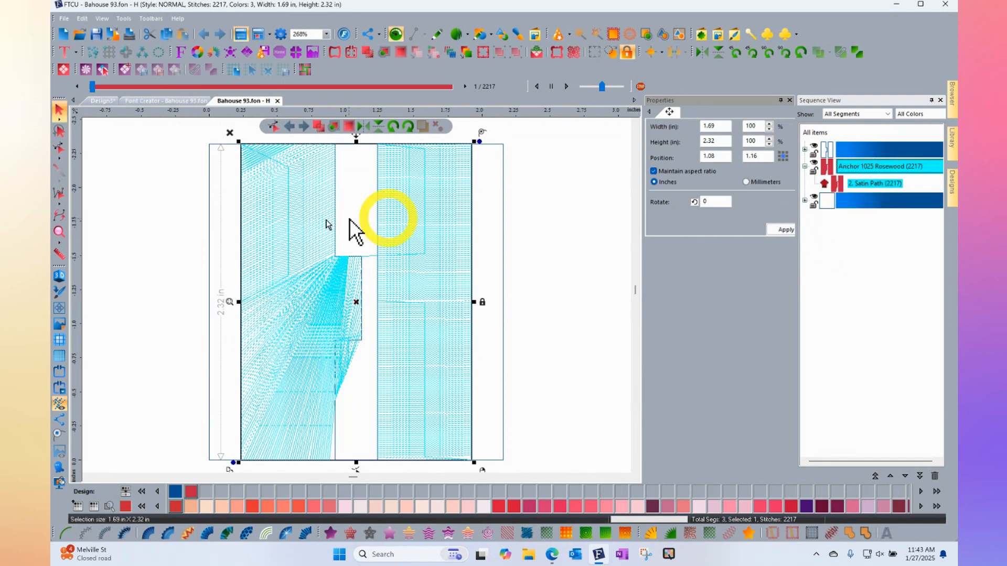
{"action": "left_click", "coordinate": [59, 148]}
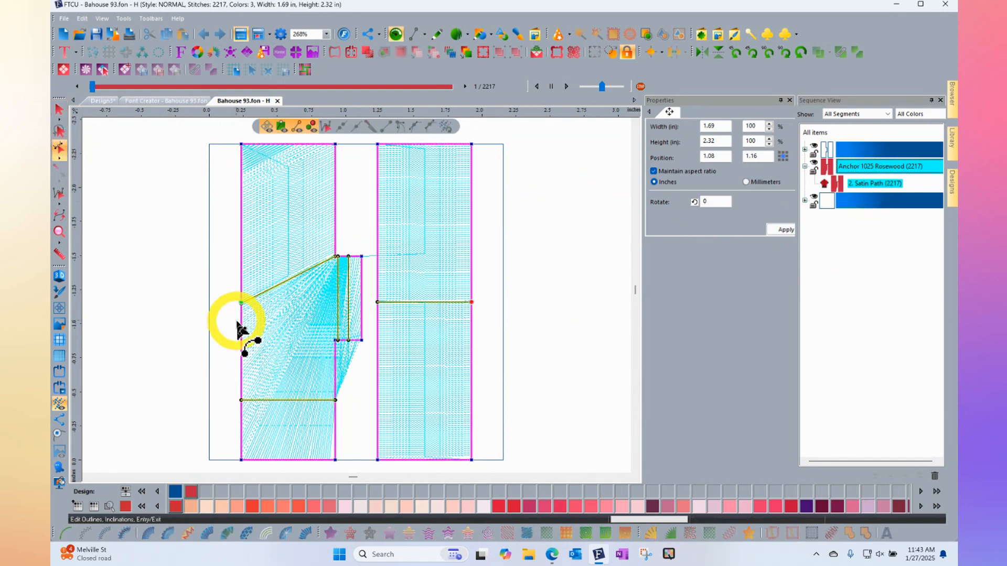
{"action": "left_click_drag", "start_coordinate": [240, 303], "coordinate": [243, 227]}
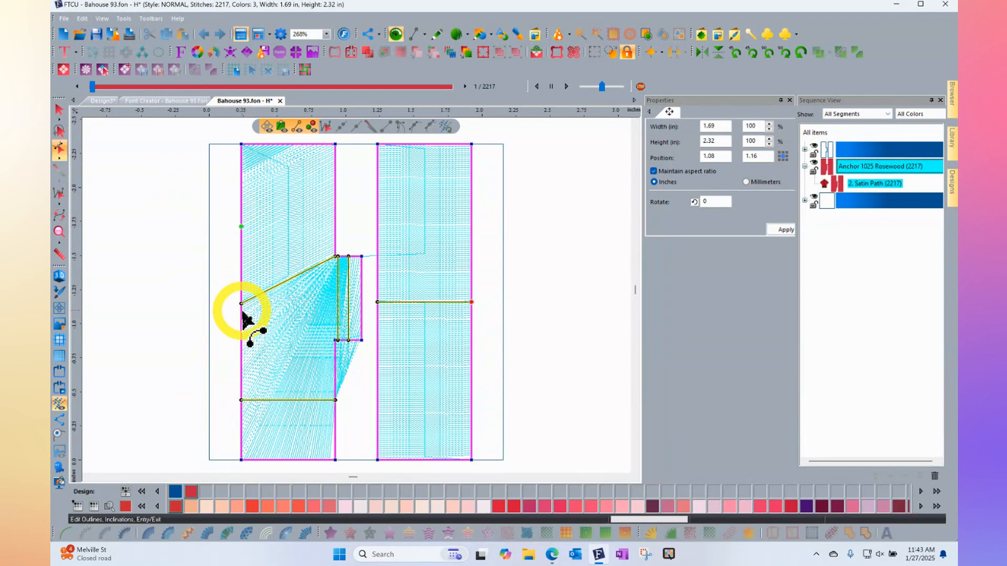
{"action": "left_click_drag", "start_coordinate": [241, 303], "coordinate": [241, 180]}
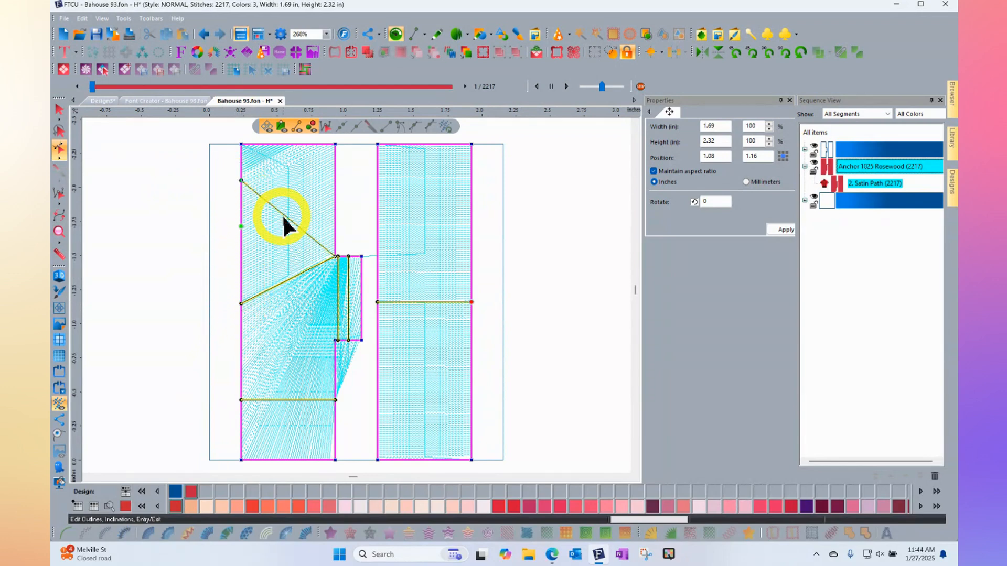
{"action": "left_click_drag", "start_coordinate": [336, 257], "coordinate": [335, 187]}
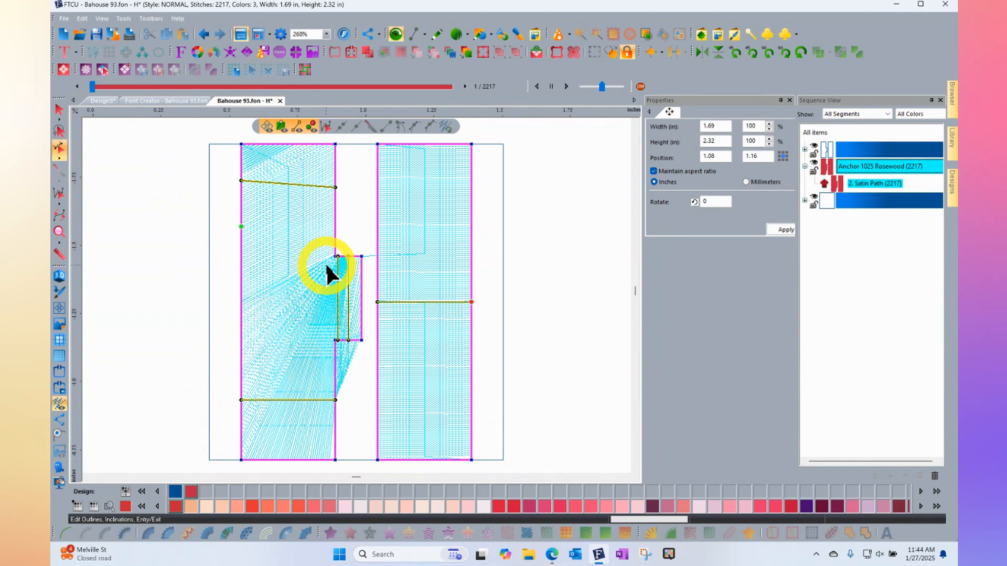
Step: Add a vertical split line where the H's left stem meets the crossbar piece and regenerate the stitches
{"action": "scroll", "coordinate": [327, 273], "scroll_direction": "up", "scroll_amount": 1}
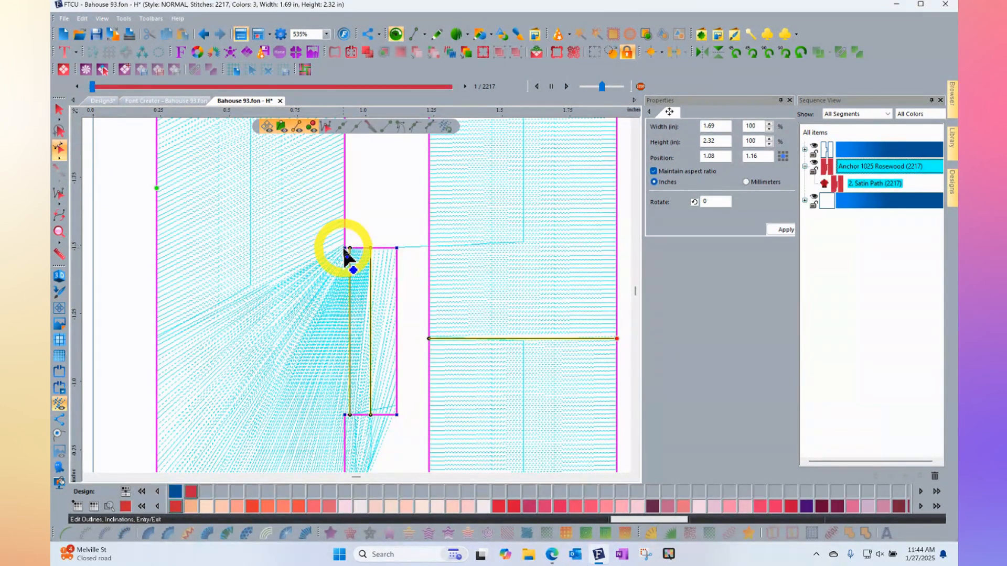
{"action": "right_click", "coordinate": [345, 251]}
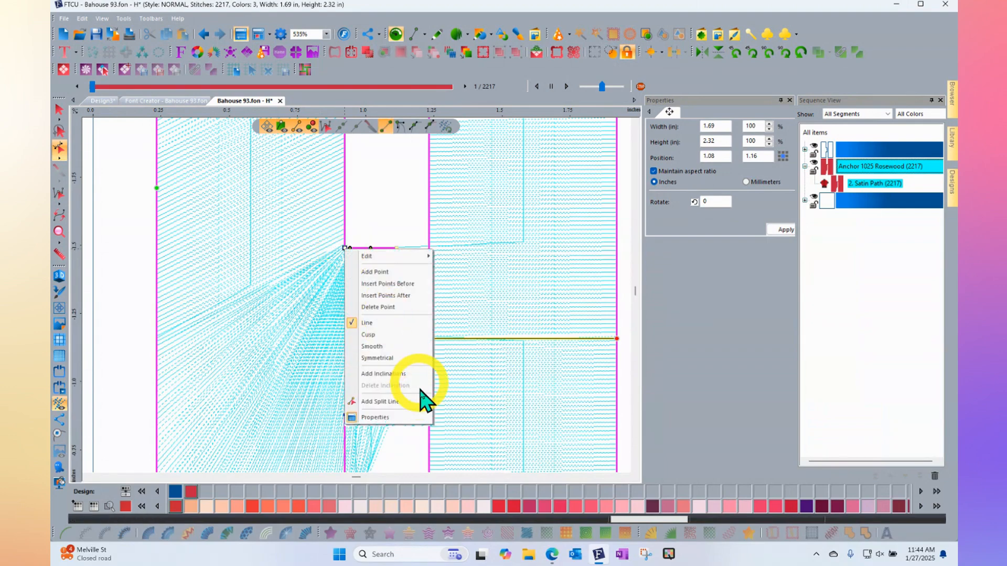
{"action": "left_click", "coordinate": [402, 401]}
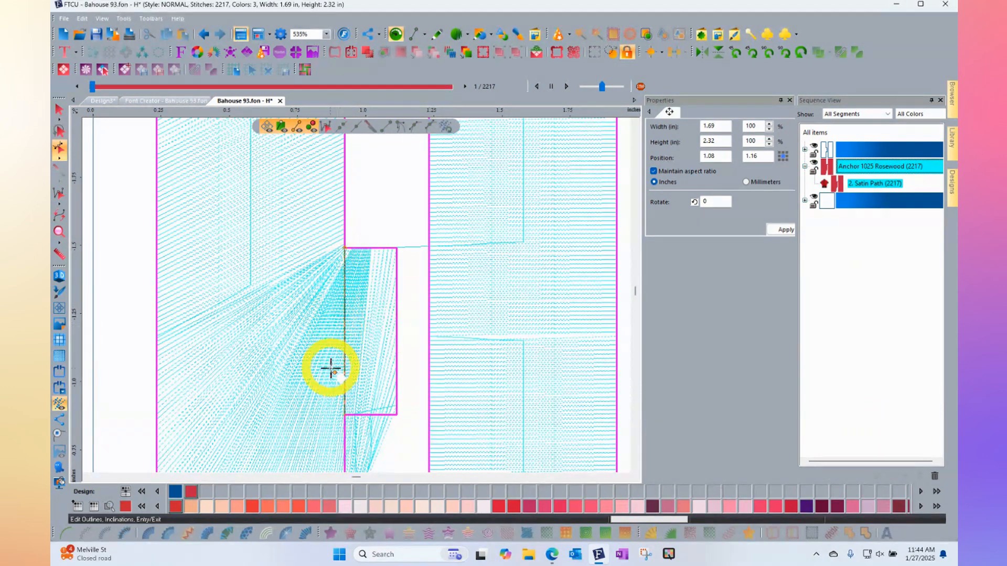
{"action": "left_click", "coordinate": [399, 192]}
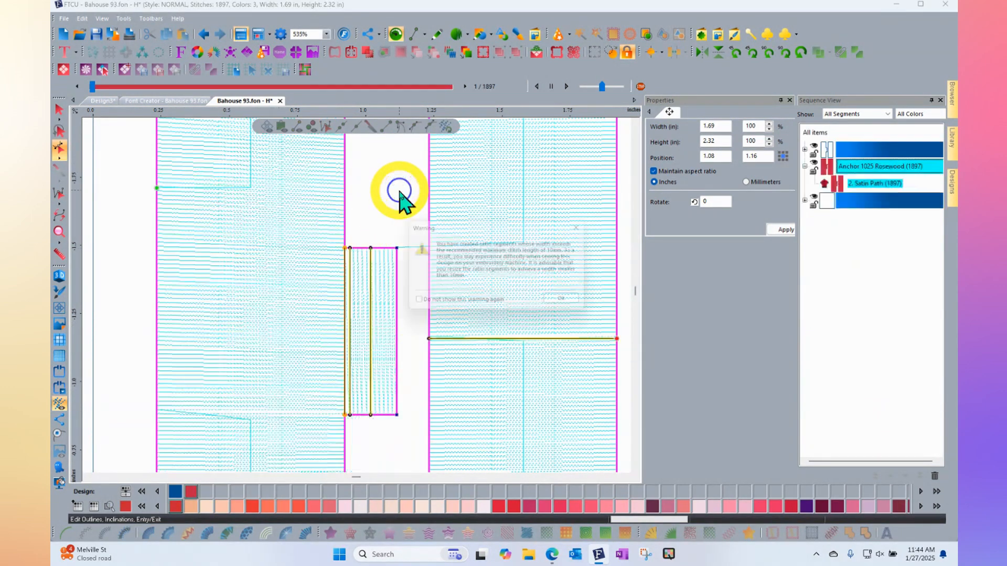
{"action": "left_click", "coordinate": [575, 306]}
Step: Level the upper inclination line of the H's left stem to nearly horizontal and regenerate the stitches
{"action": "scroll", "coordinate": [347, 308], "scroll_direction": "down", "scroll_amount": 1}
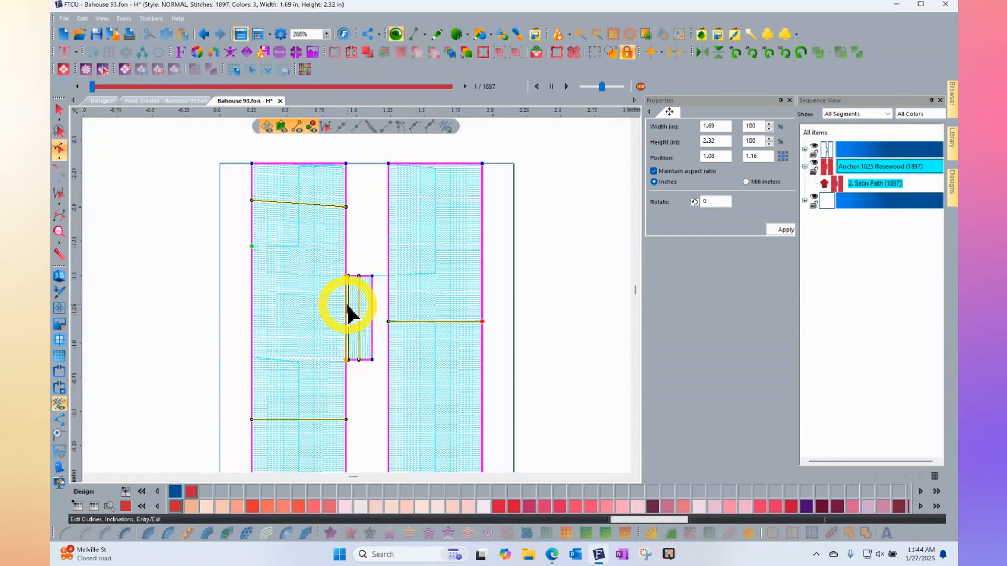
{"action": "left_click", "coordinate": [252, 202]}
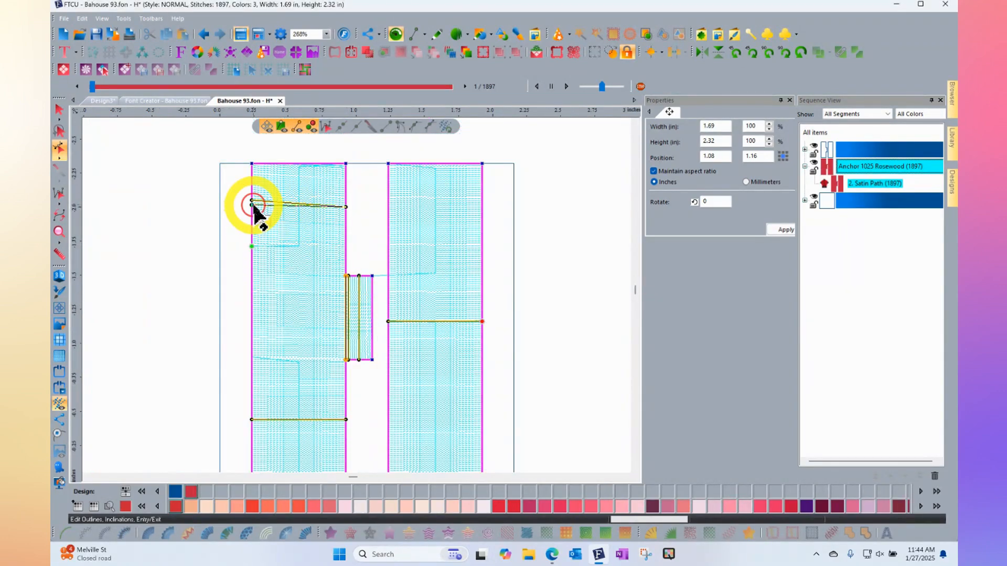
{"action": "right_click", "coordinate": [188, 223]}
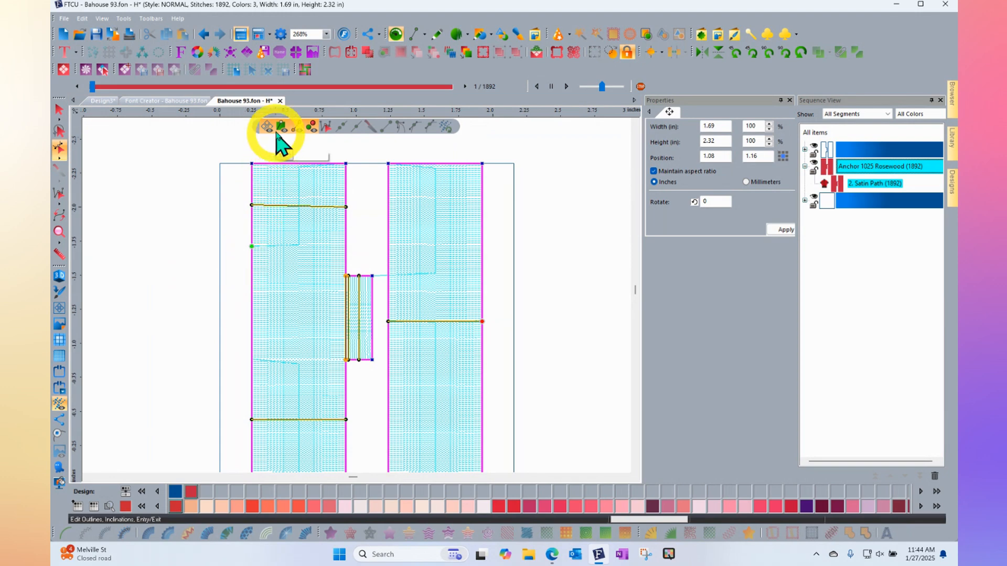
Step: Close the H character with its changes saved, and save the Bahouse 93 font
{"action": "left_click", "coordinate": [280, 100]}
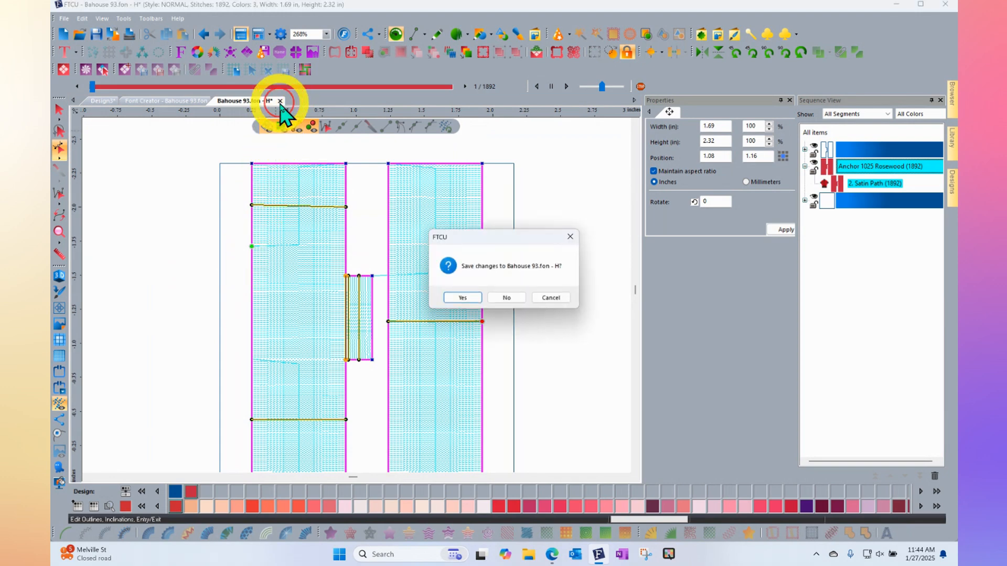
{"action": "left_click", "coordinate": [464, 300]}
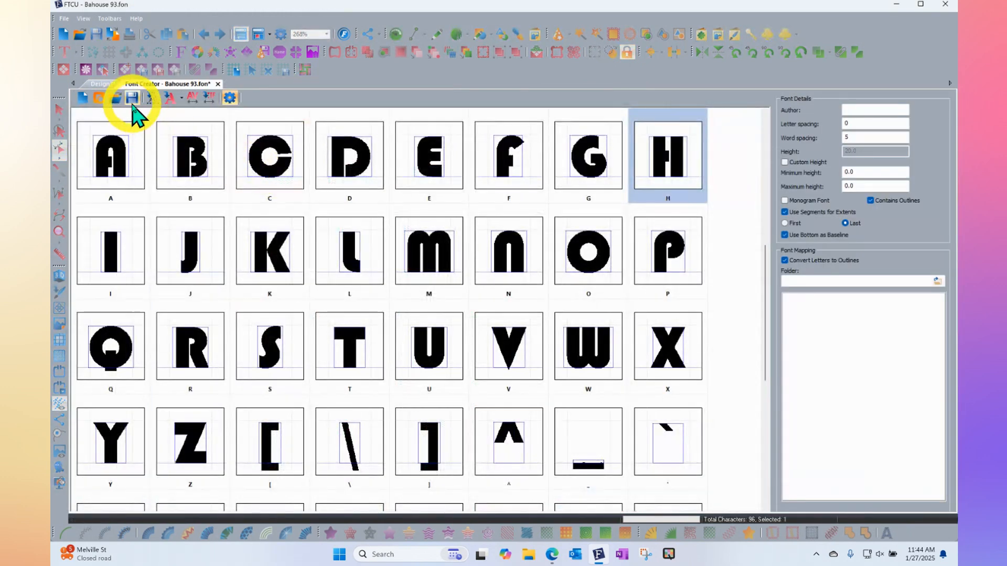
{"action": "left_click", "coordinate": [131, 99]}
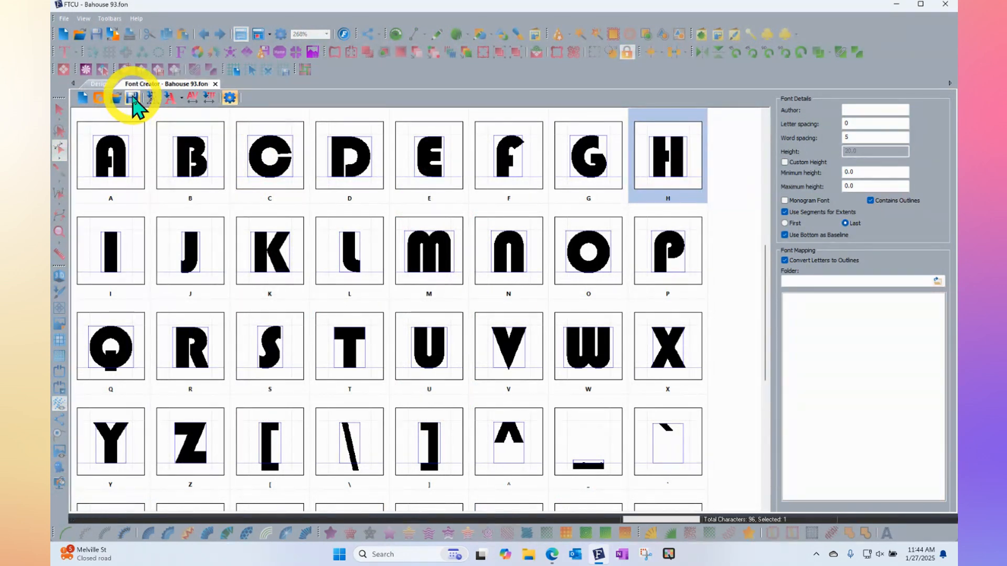
Step: Regenerate the full-alphabet lettering in Design3 with the updated Bahouse 93 font, accepting the satin width warning
{"action": "left_click", "coordinate": [96, 85]}
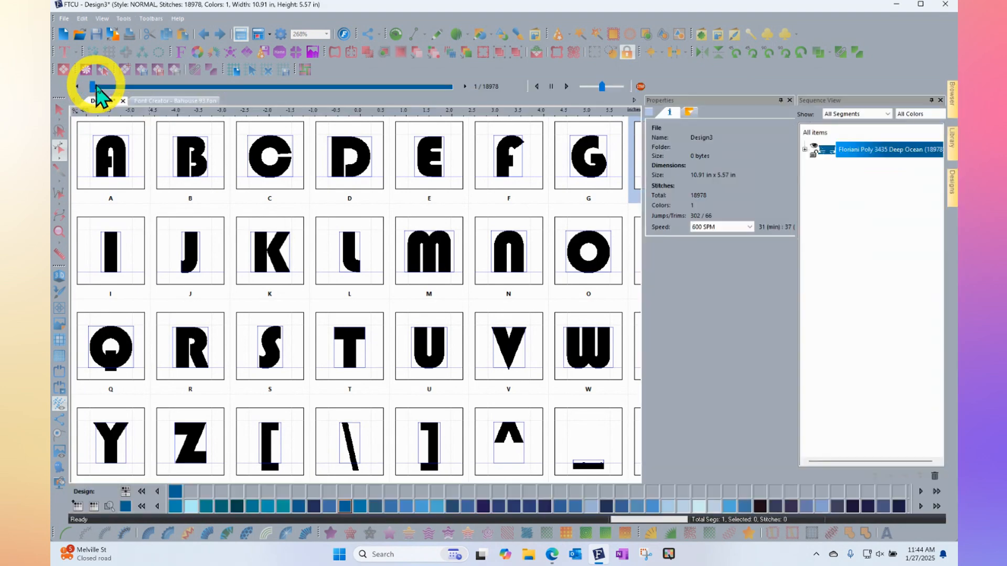
{"action": "left_click", "coordinate": [862, 149]}
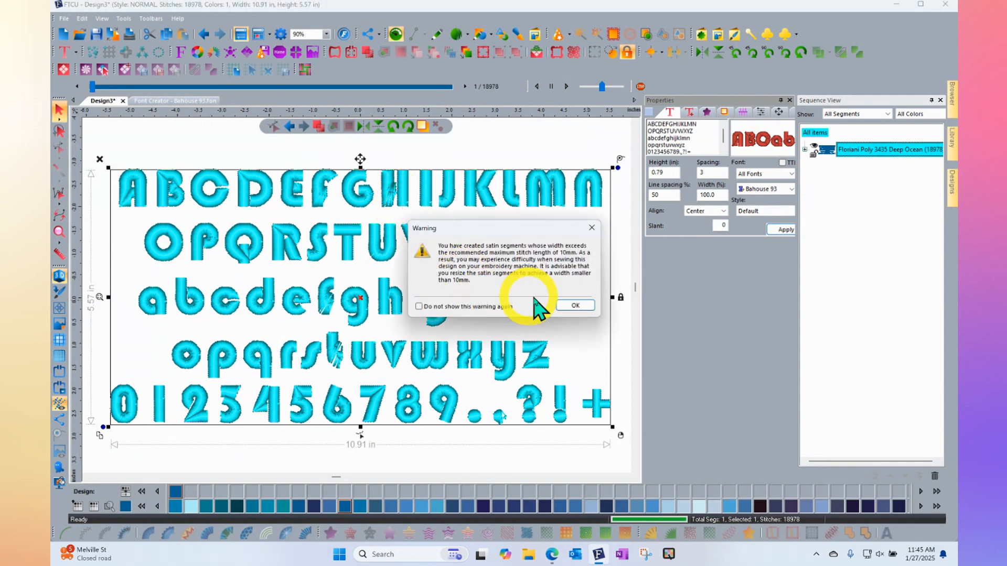
{"action": "left_click", "coordinate": [575, 306]}
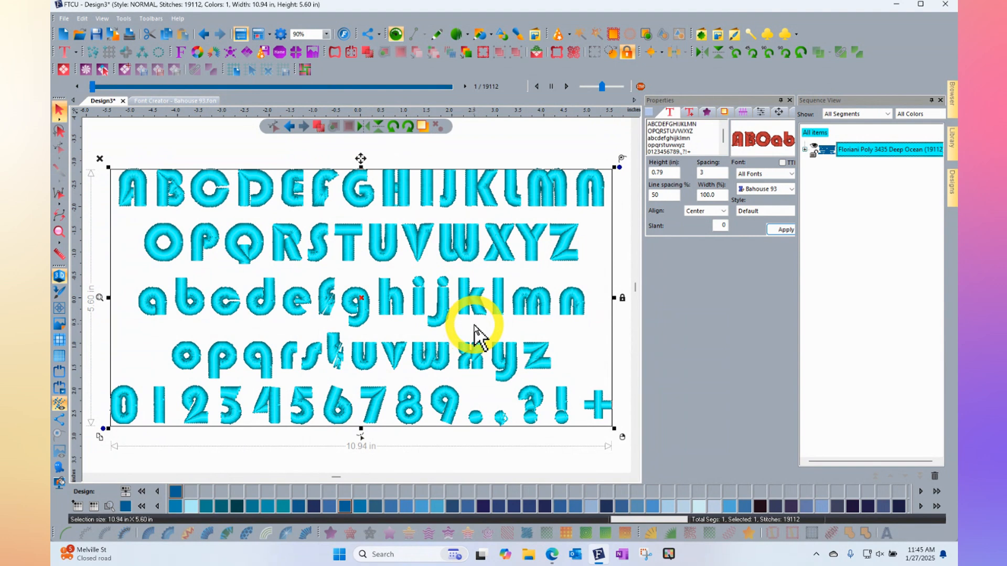
{"action": "right_click", "coordinate": [687, 287]}
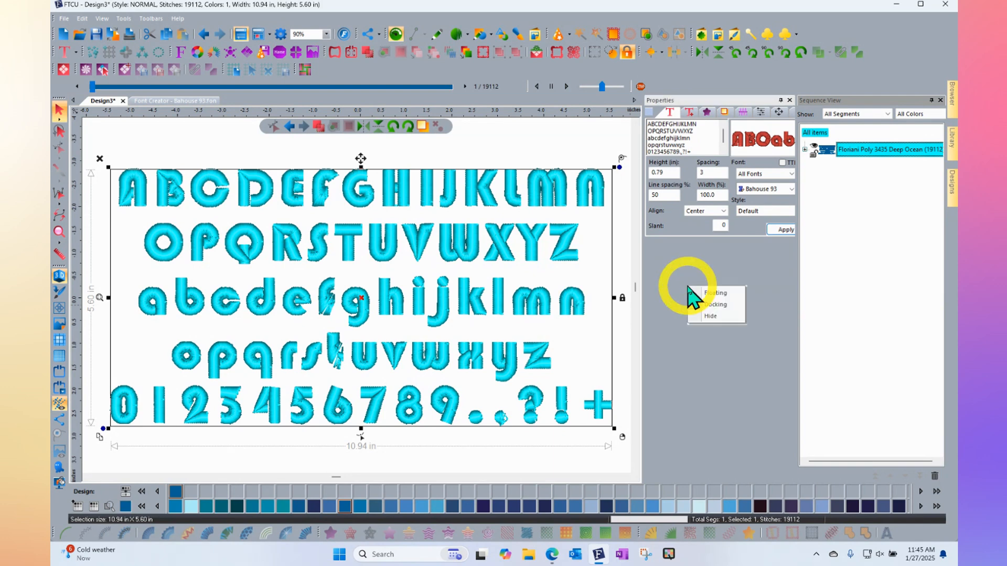